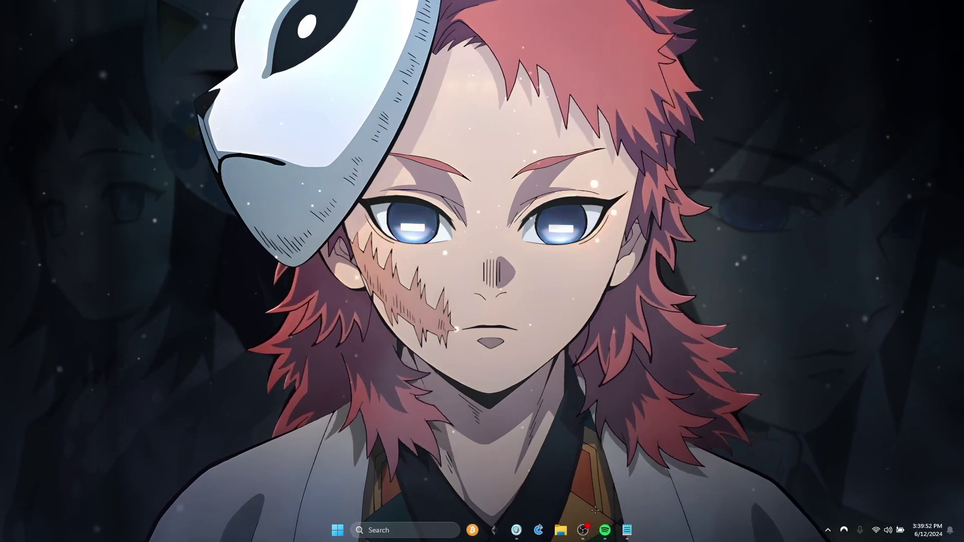
# Bring up the browser showing Vencord's 1_INSTALLING.md guide on GitHub
pyautogui.moveTo(616, 529)
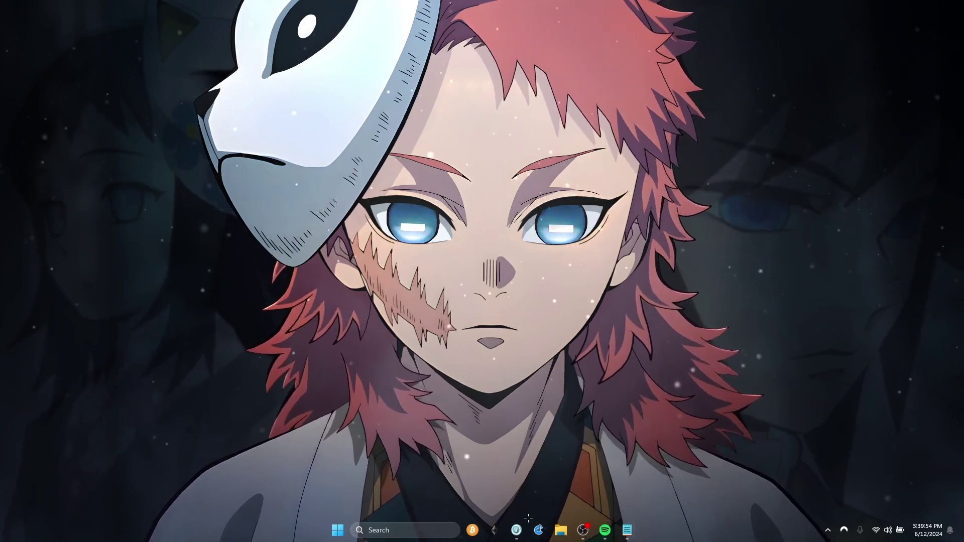
pyautogui.click(516, 531)
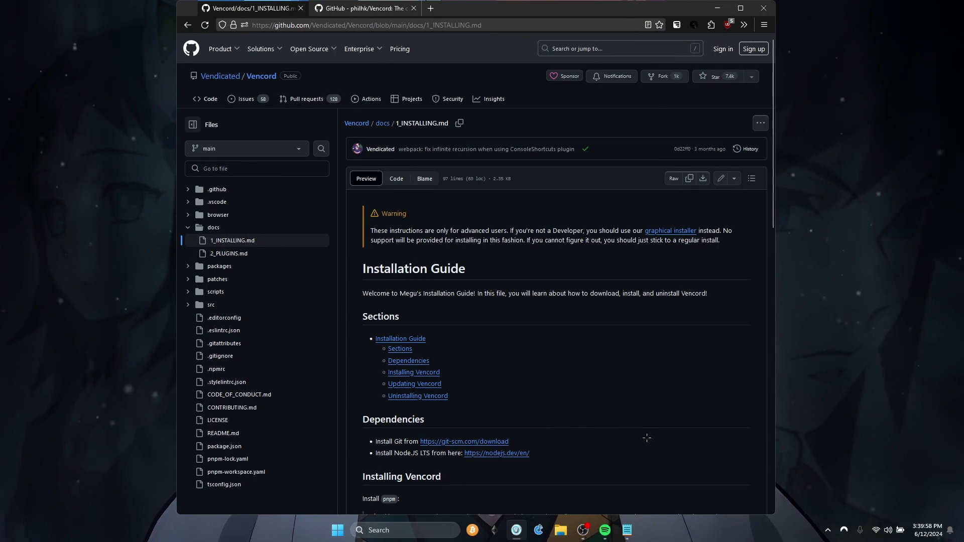
# Scroll down to the guide's Installing Vencord section with the pnpm and clone commands
pyautogui.scroll(-2, 647, 438)
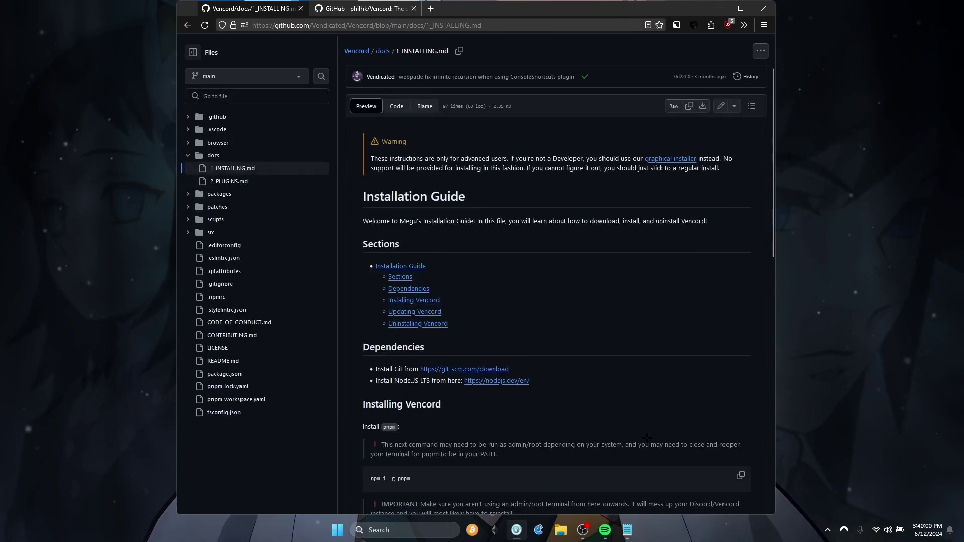
pyautogui.scroll(-2, 552, 381)
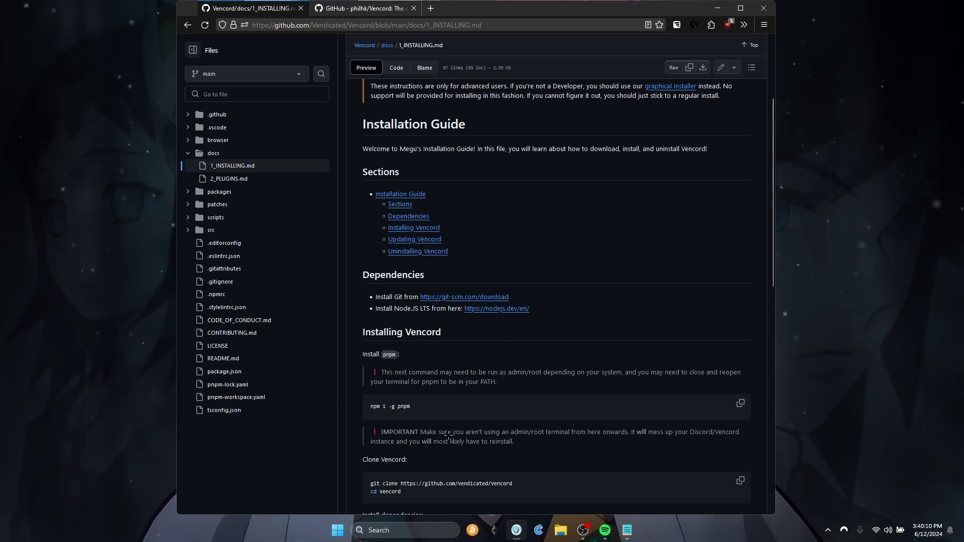
# Open Command Prompt from Windows search for 'cmd'
pyautogui.click(399, 529)
pyautogui.write('cmd')
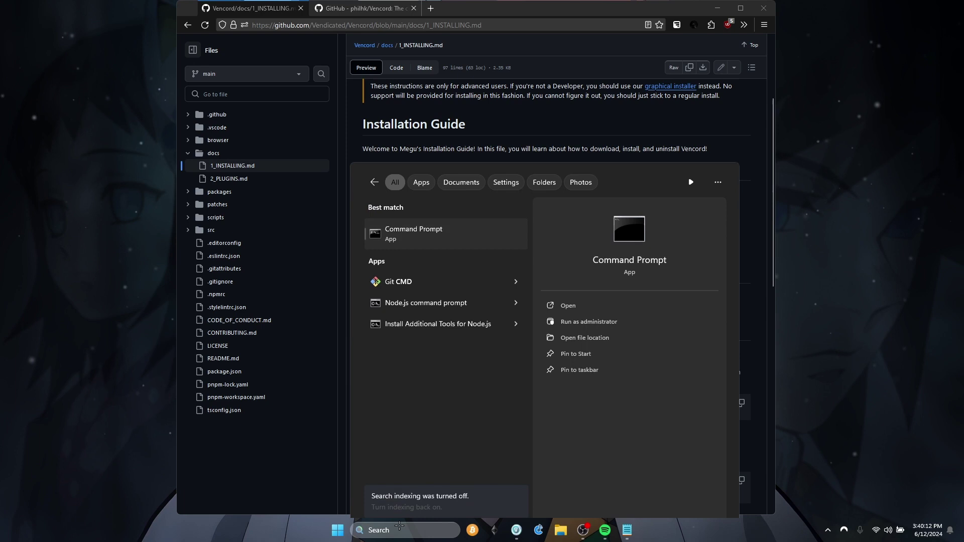
pyautogui.press('Return')
pyautogui.moveTo(258, 18); pyautogui.dragTo(430, 4)
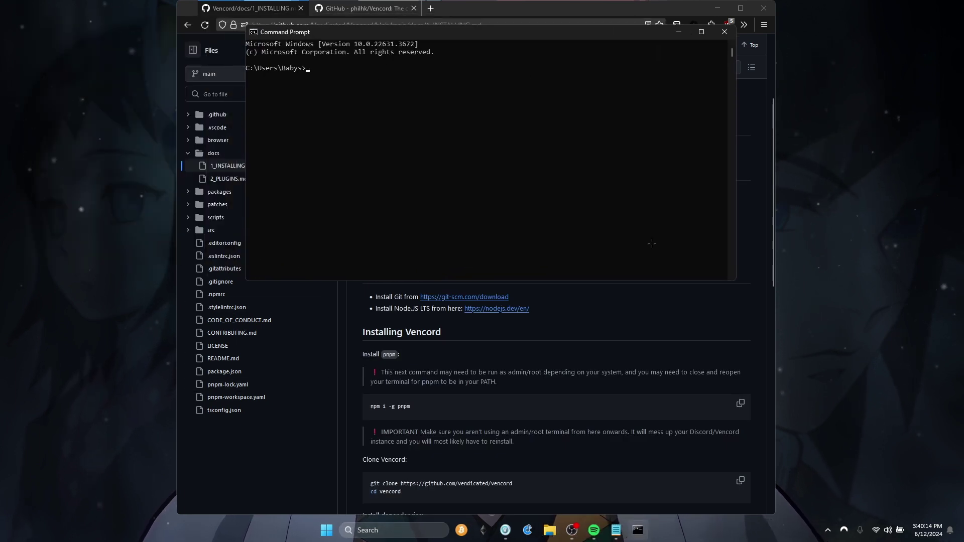
# Copy 'npm i -g pnpm' from the guide and run it to install pnpm globally
pyautogui.click(553, 222)
pyautogui.hotkey('alt', 'Tab')
pyautogui.write('npm i -g pnpm')
pyautogui.press('Return')
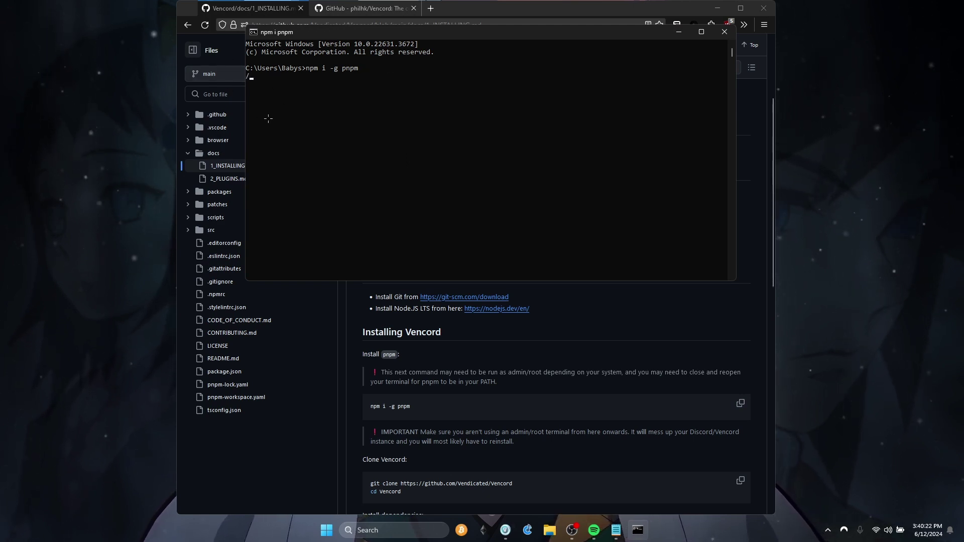
pyautogui.moveTo(465, 29); pyautogui.dragTo(604, 42)
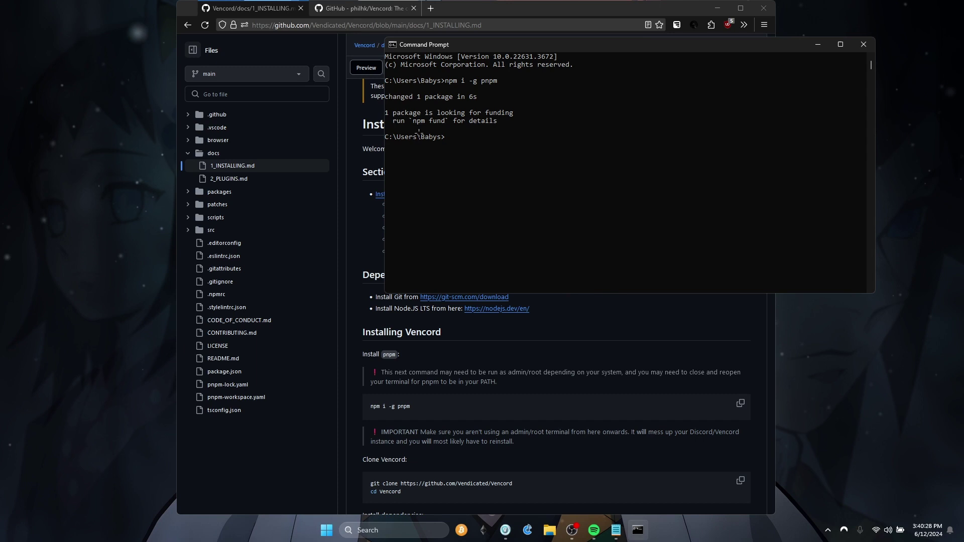
# Select the Clone Vencord commands in the guide, then switch to the philhk/Vencord repository tab
pyautogui.click(684, 352)
pyautogui.scroll(-2, 650, 379)
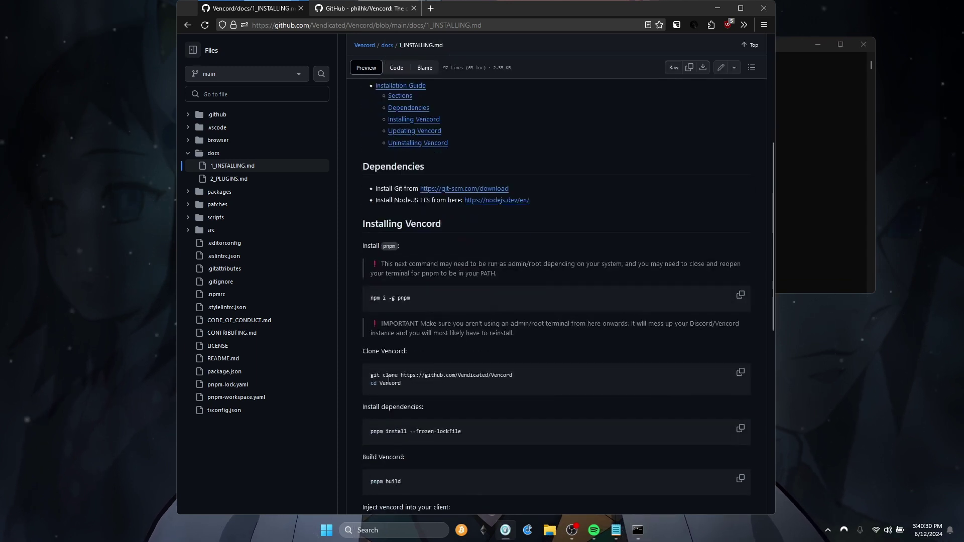
pyautogui.moveTo(369, 374); pyautogui.dragTo(435, 381)
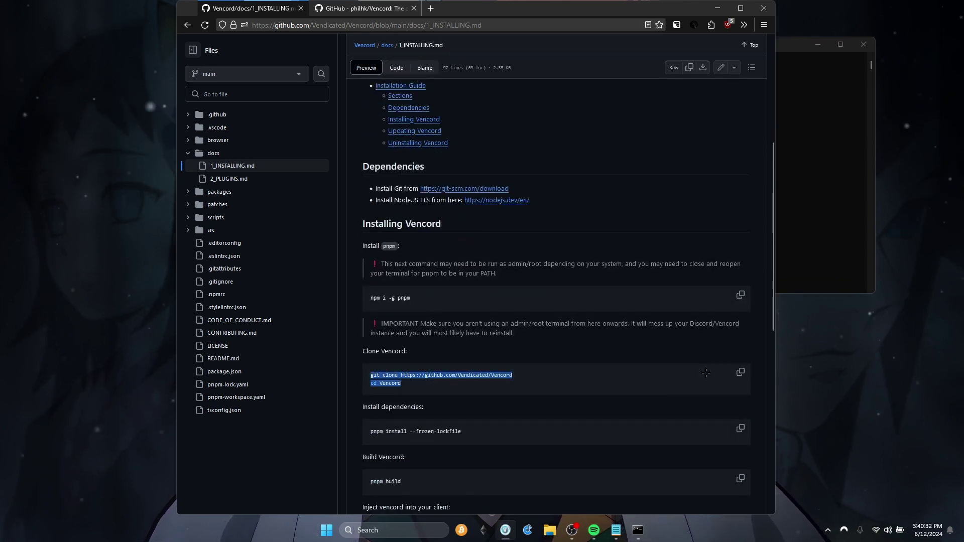
pyautogui.click(408, 380)
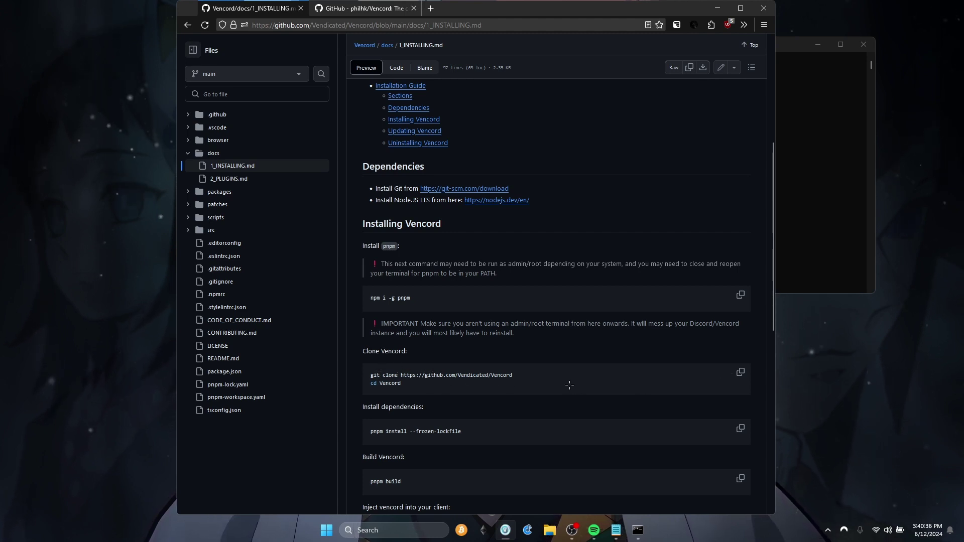
pyautogui.moveTo(403, 376); pyautogui.dragTo(511, 380)
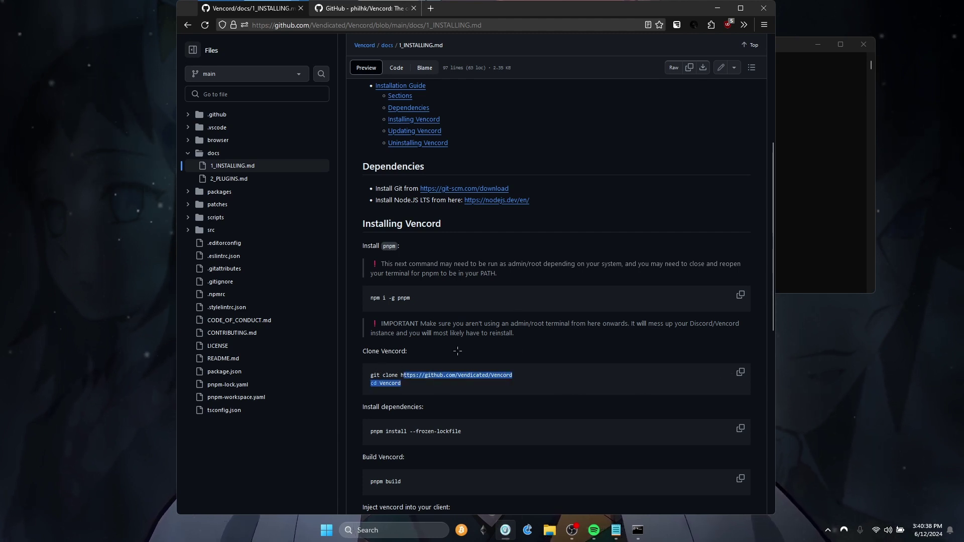
pyautogui.click(321, 9)
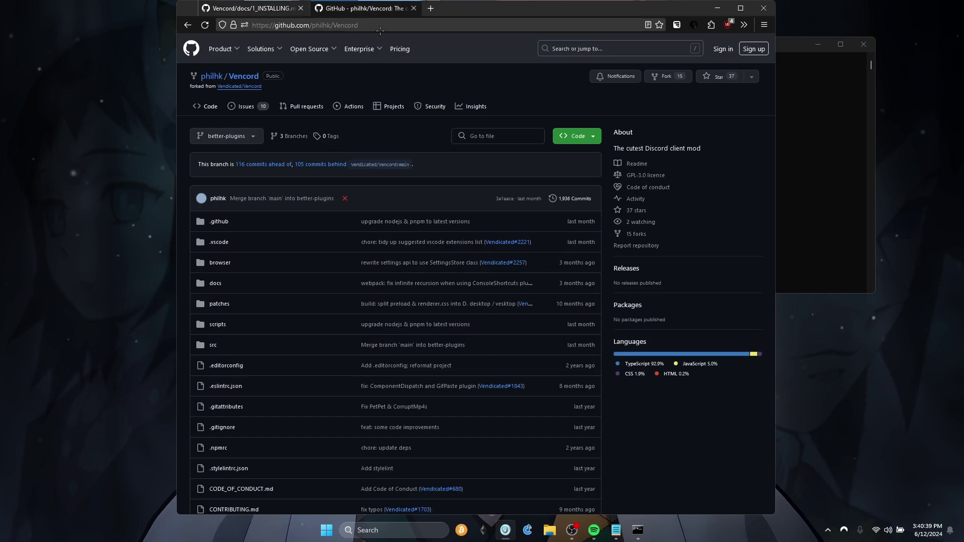
# Select the git clone and cd Vencord lines in the Notepad notes
pyautogui.click(285, 15)
pyautogui.hotkey('alt', 'Tab')
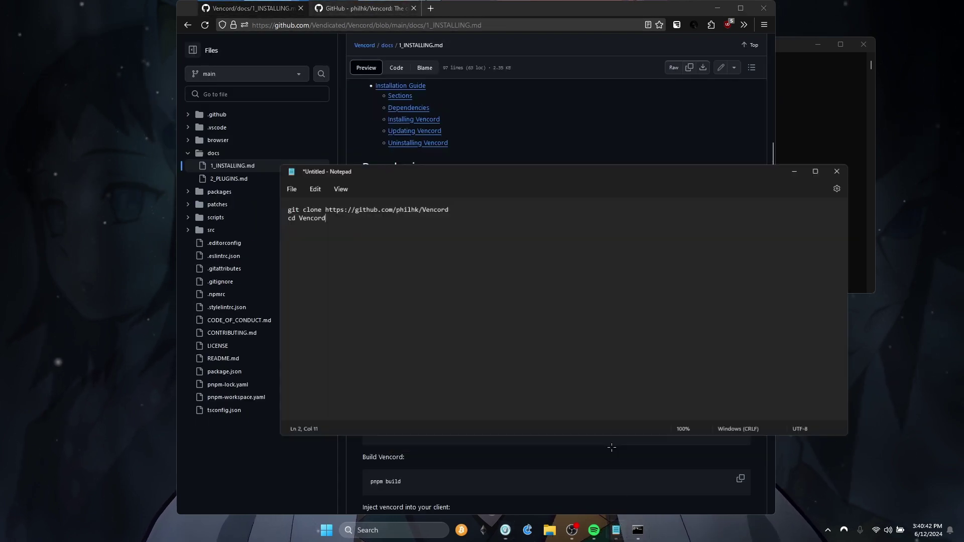
pyautogui.tripleClick(387, 195)
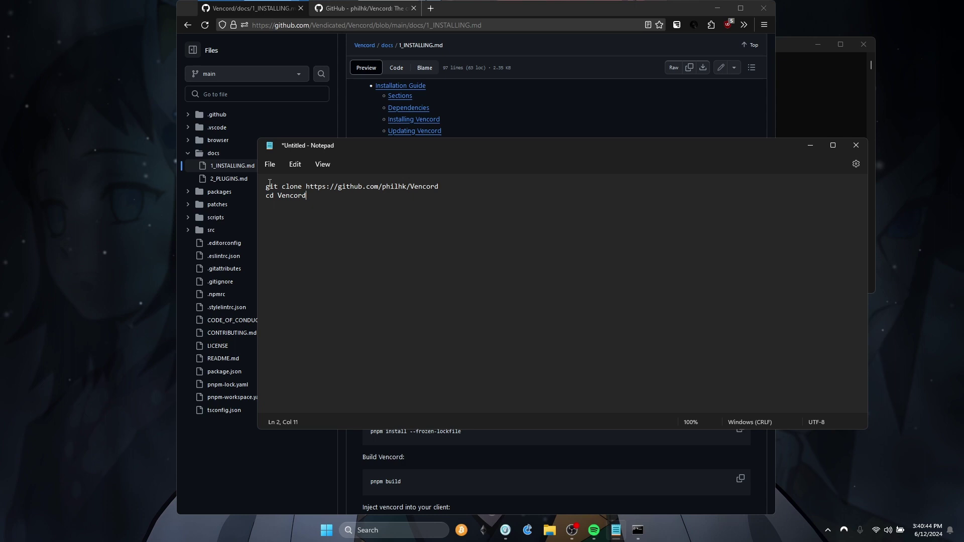
pyautogui.tripleClick(268, 187)
pyautogui.moveTo(268, 188); pyautogui.dragTo(321, 196)
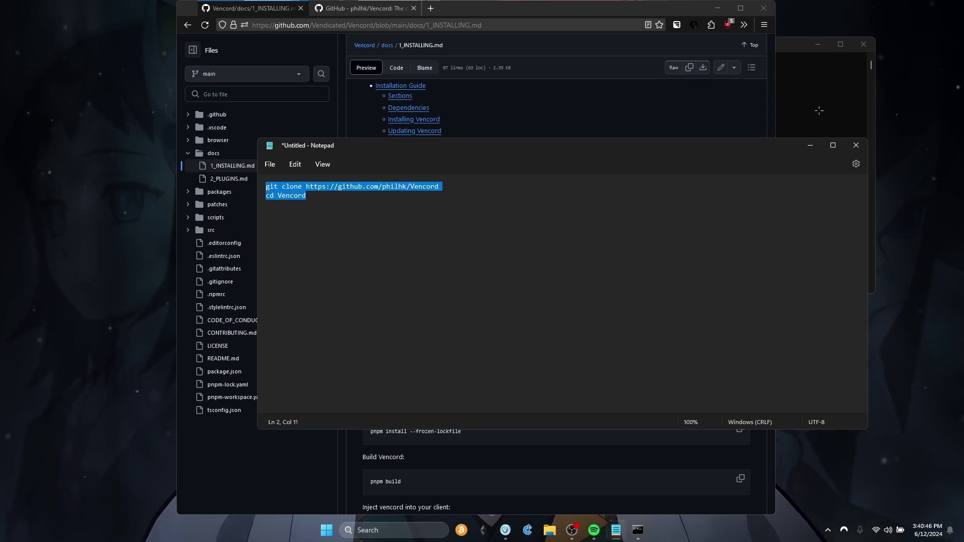
# Run the git clone and cd Vencord commands in Command Prompt, then close Notepad
pyautogui.click(819, 110)
pyautogui.rightClick(498, 144)
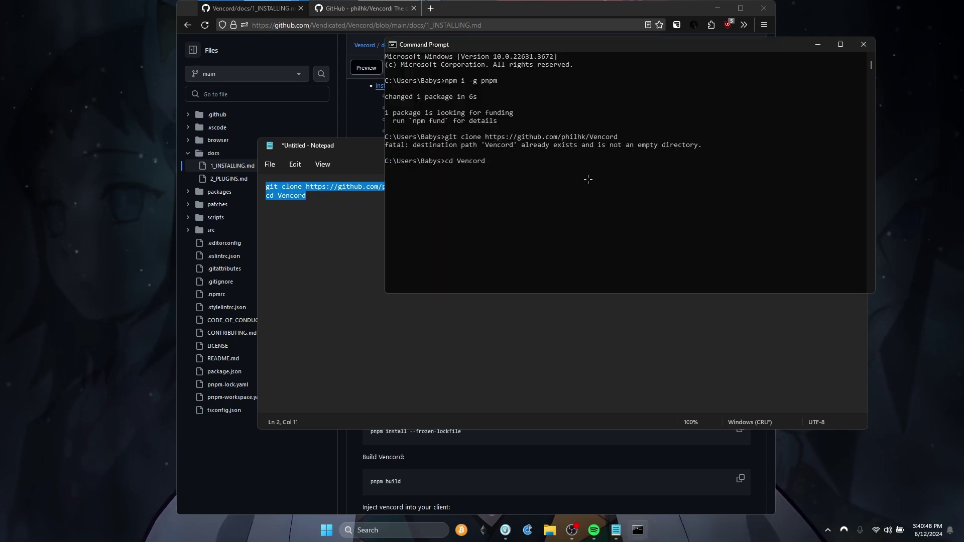
pyautogui.press('Return')
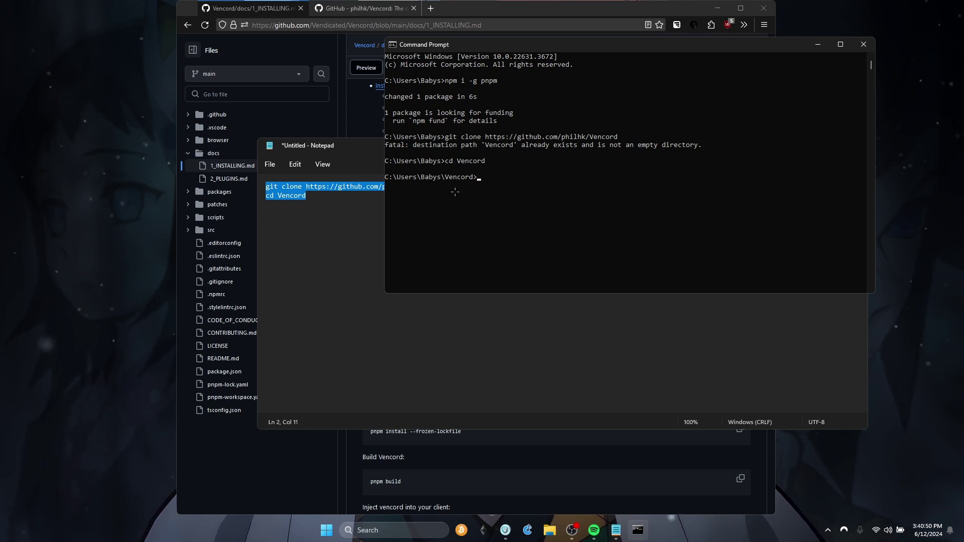
pyautogui.click(361, 231)
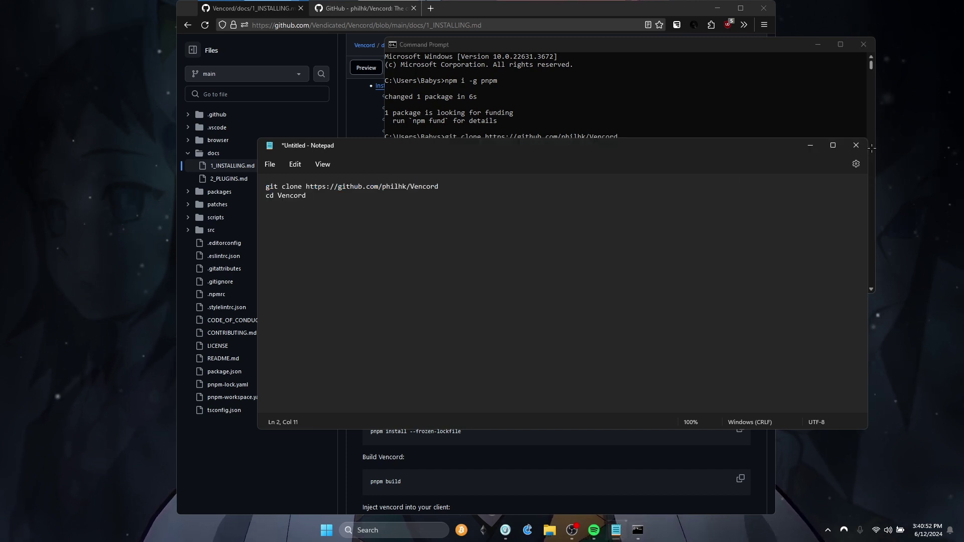
pyautogui.click(856, 145)
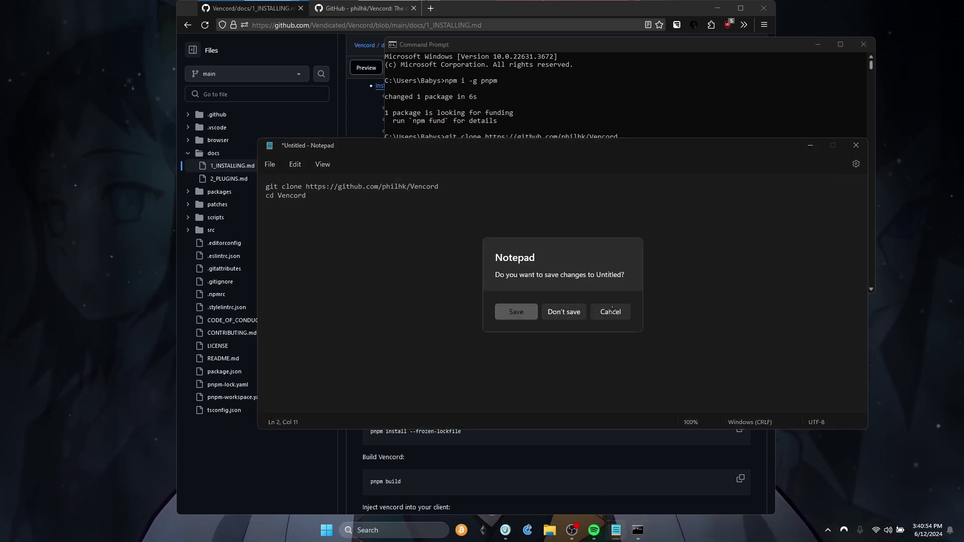
# Discard the unsaved notes and run 'pnpm install --frozen-lockfile' in Command Prompt
pyautogui.click(563, 312)
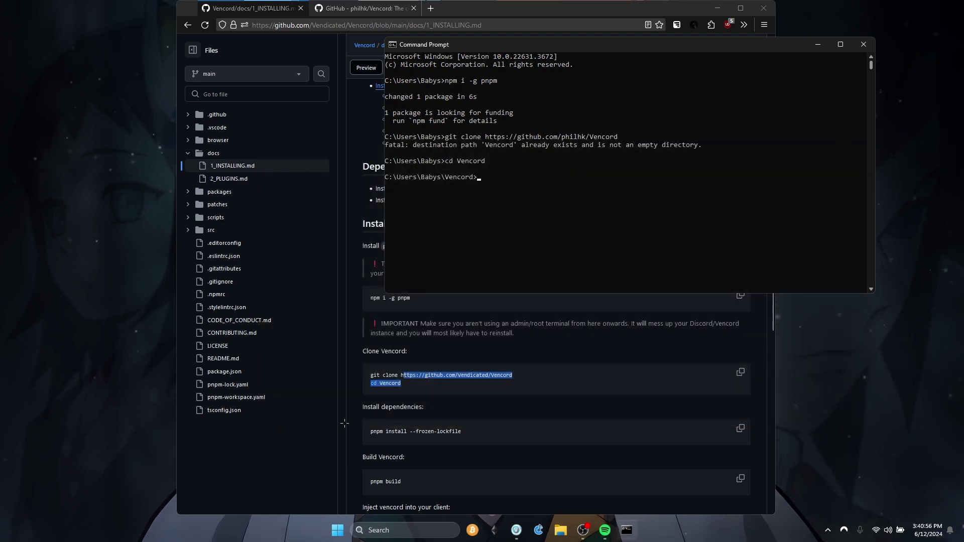
pyautogui.click(740, 429)
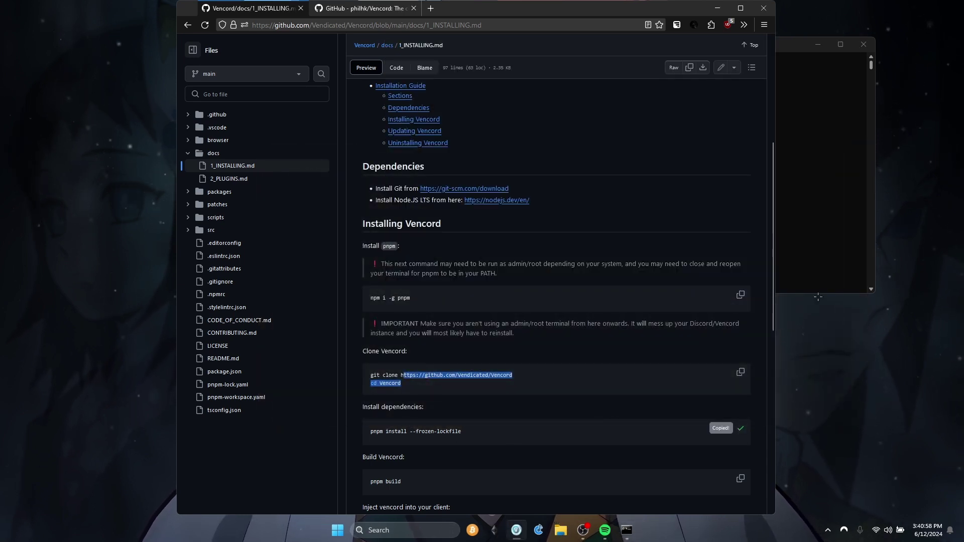
pyautogui.click(682, 256)
pyautogui.hotkey('ctrl', 'v')
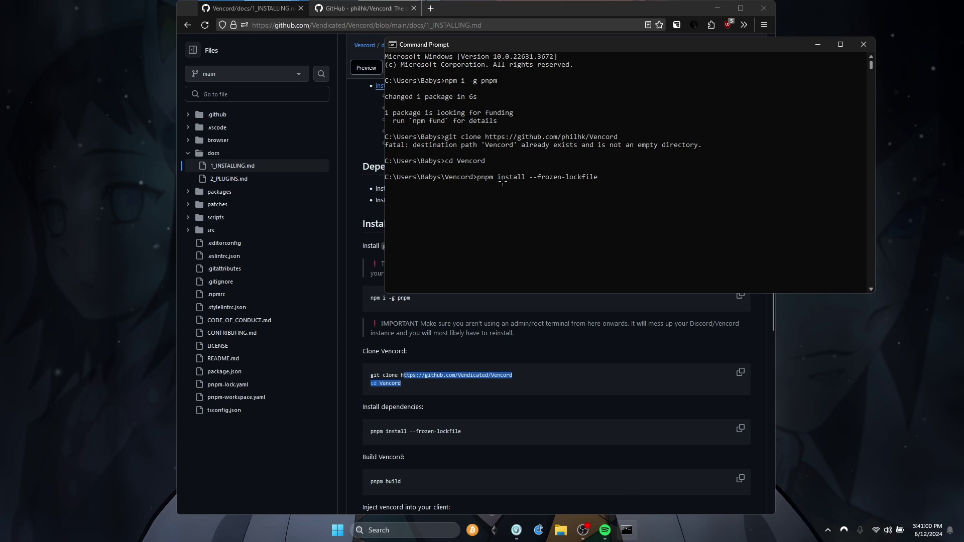
pyautogui.press('Return')
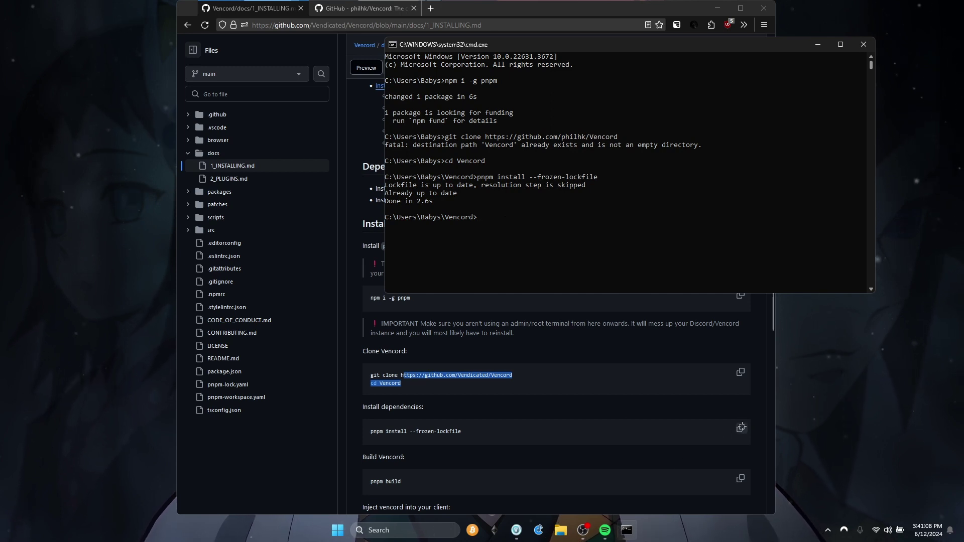
# Copy 'pnpm build' from the guide and run it to build Vencord's dist files
pyautogui.scroll(-1, 733, 429)
pyautogui.click(743, 446)
pyautogui.click(743, 446)
pyautogui.hotkey('alt', 'Tab')
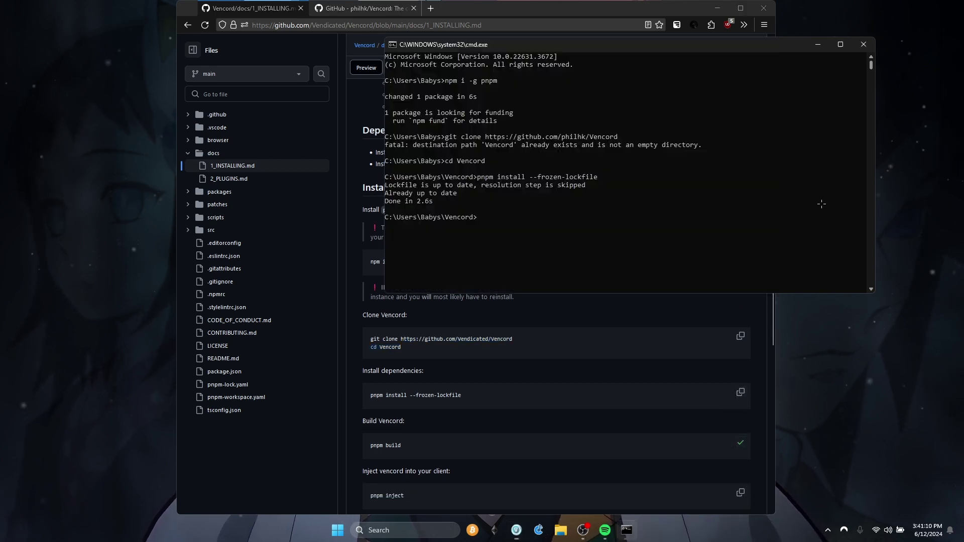
pyautogui.rightClick(576, 215)
pyautogui.press('Return')
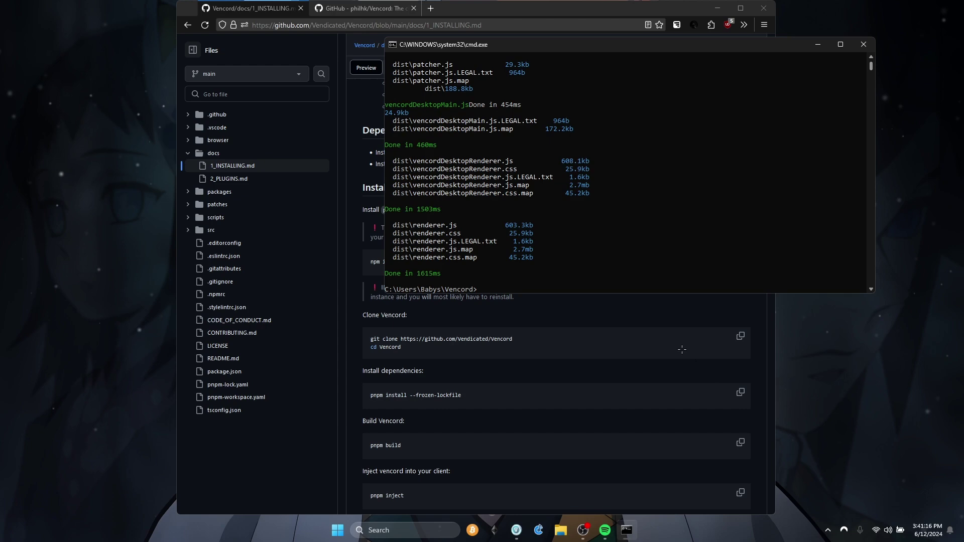
# Copy 'pnpm inject' from the guide and run it in Command Prompt
pyautogui.scroll(-3, 743, 422)
pyautogui.click(741, 420)
pyautogui.click(743, 421)
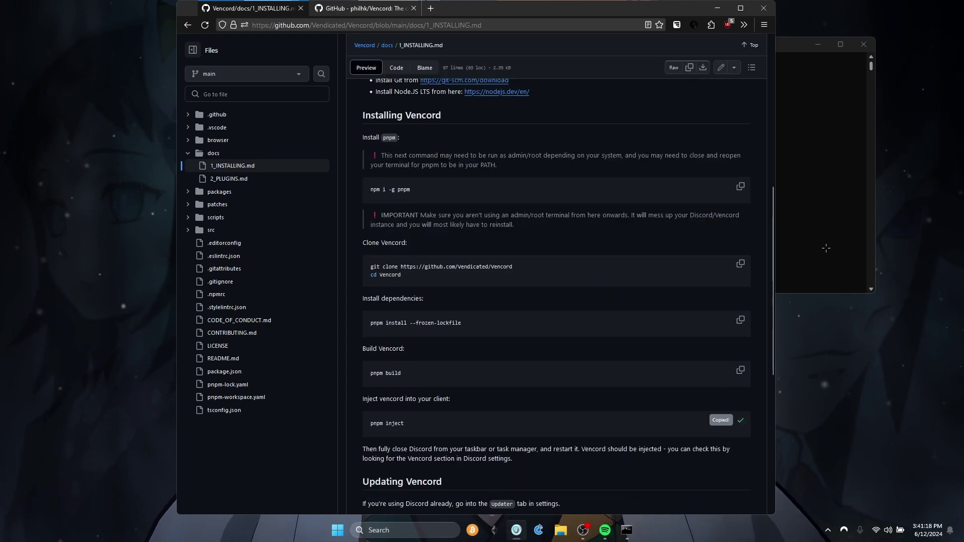
pyautogui.hotkey('alt', 'Tab')
pyautogui.hotkey('ctrl', 'v')
pyautogui.press('Return')
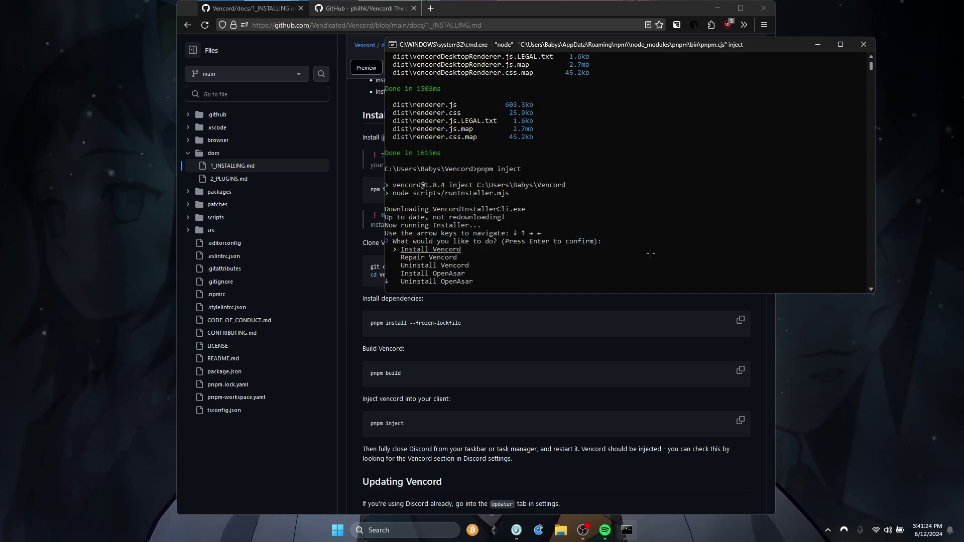
# Choose Install Vencord in the installer menu
pyautogui.press('Down')
pyautogui.press('Up')
pyautogui.press('Down')
pyautogui.press('Up')
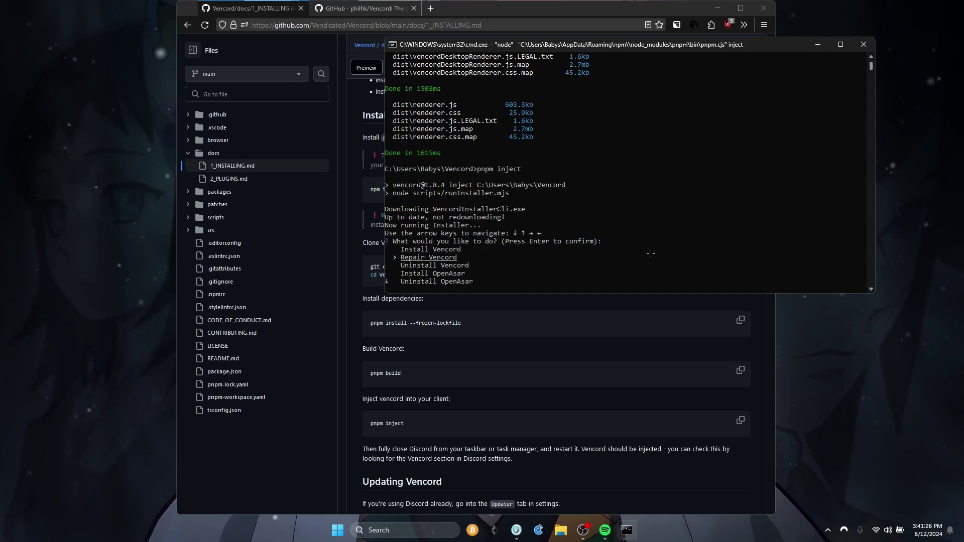
pyautogui.press('Down')
pyautogui.press('Up')
pyautogui.press('Down')
pyautogui.press('Up')
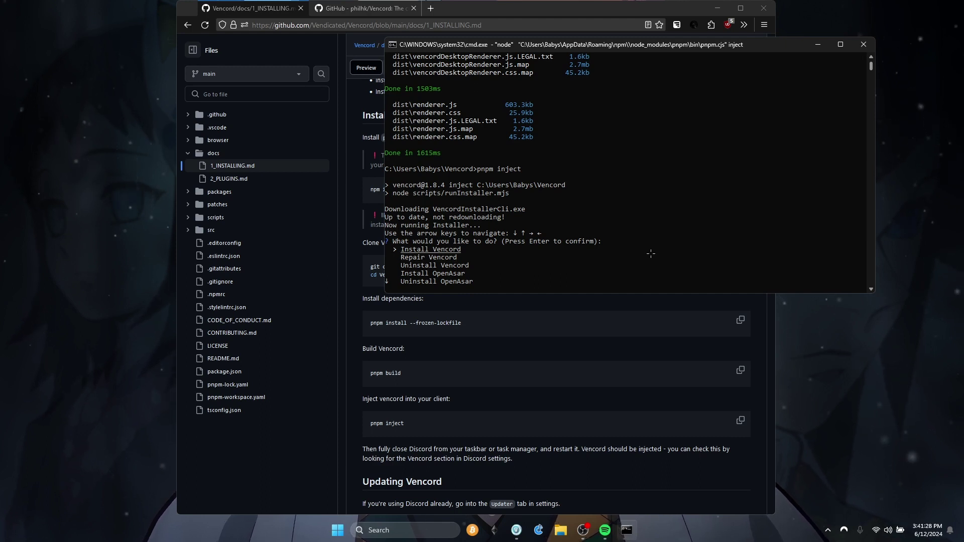
pyautogui.press('Down')
pyautogui.press('Up')
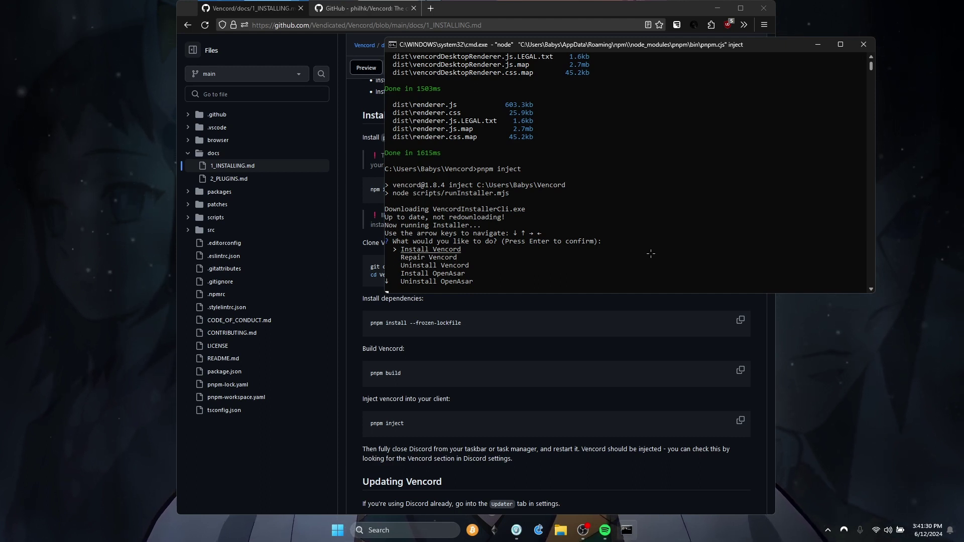
pyautogui.press('Return')
# Select the Stable Discord install and confirm patching it
pyautogui.press('Down')
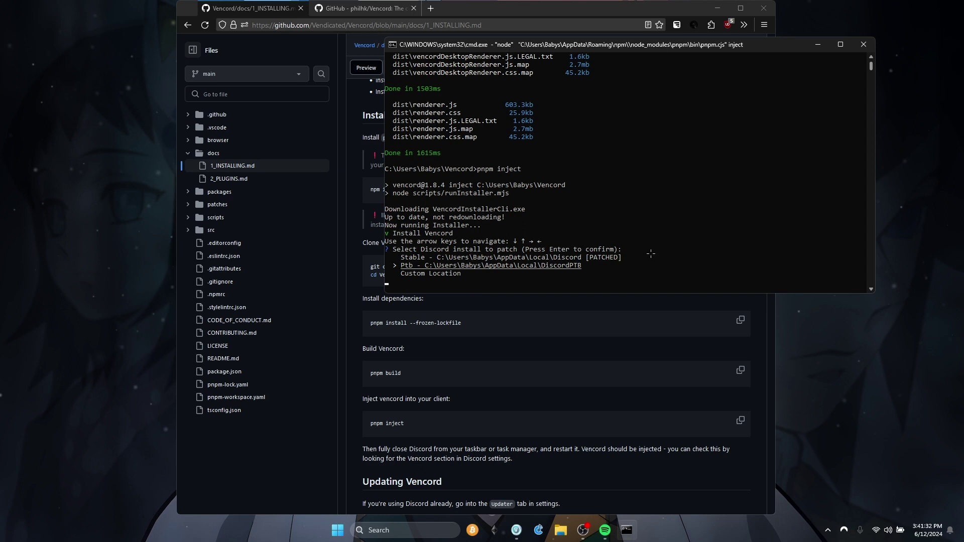
pyautogui.press('Up')
pyautogui.press('Down')
pyautogui.press('Up')
pyautogui.press('Down')
pyautogui.press('Up')
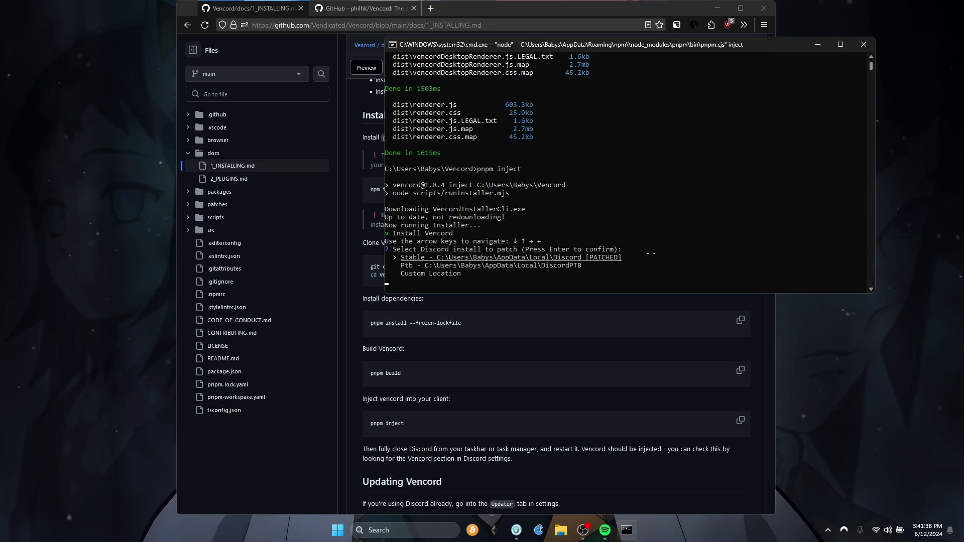
pyautogui.press('Down')
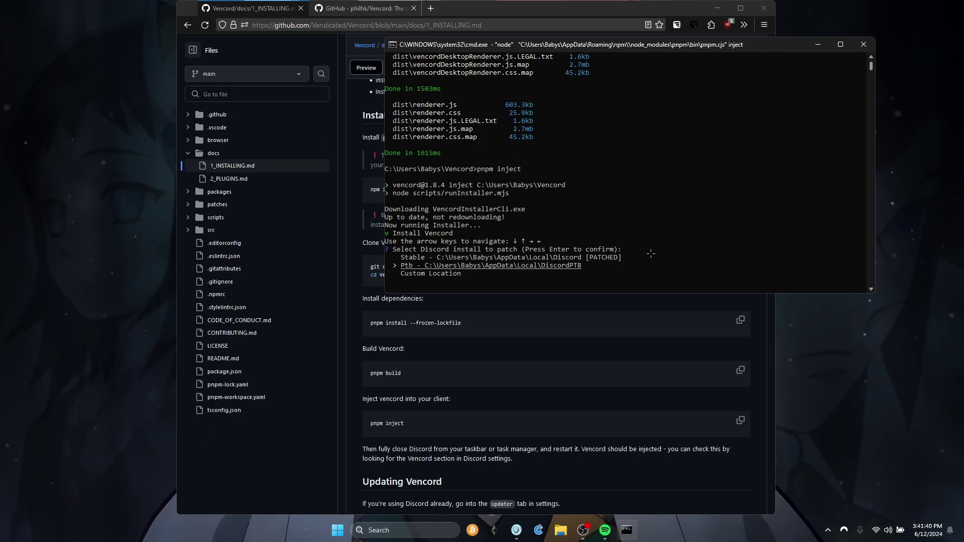
pyautogui.press('Up')
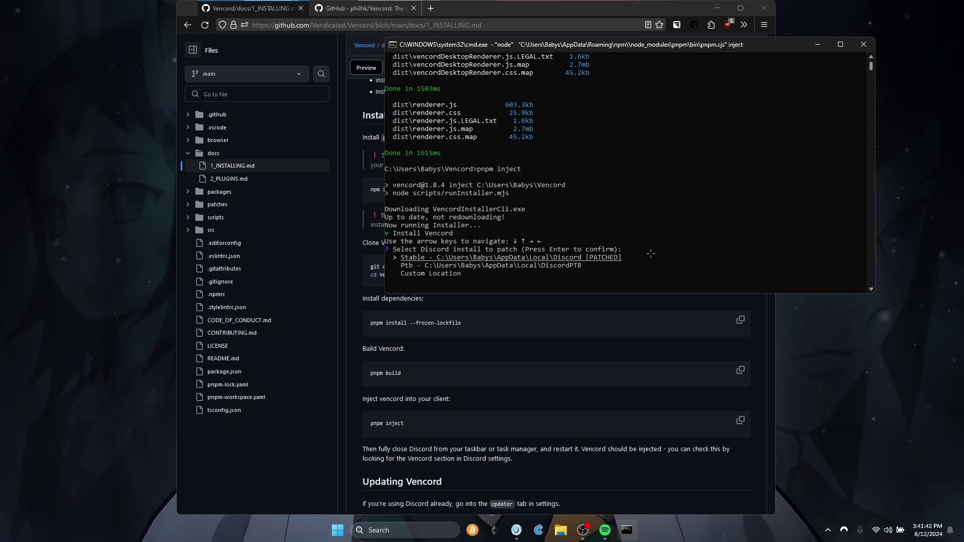
pyautogui.press('Return')
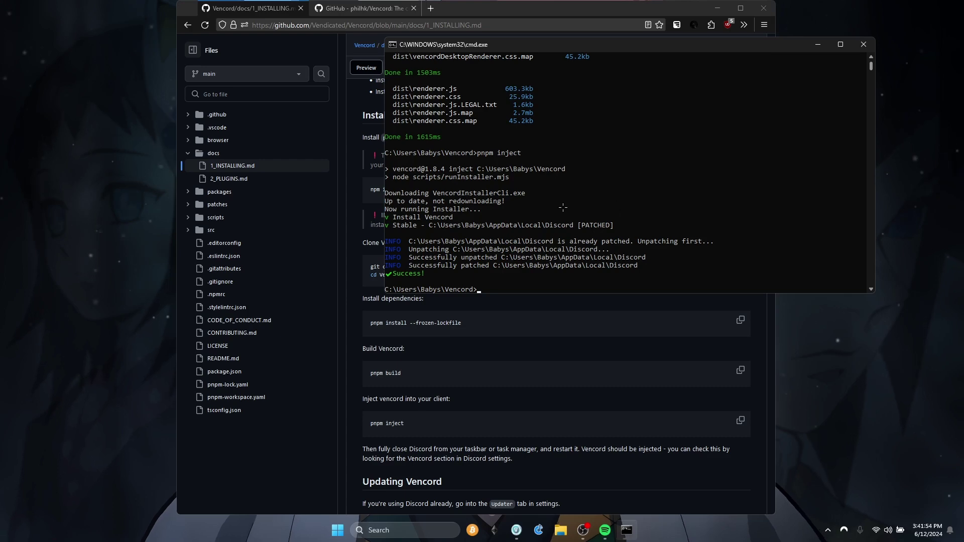
# Close Command Prompt, minimize the browser, and launch Discord by searching 'discord'
pyautogui.click(871, 48)
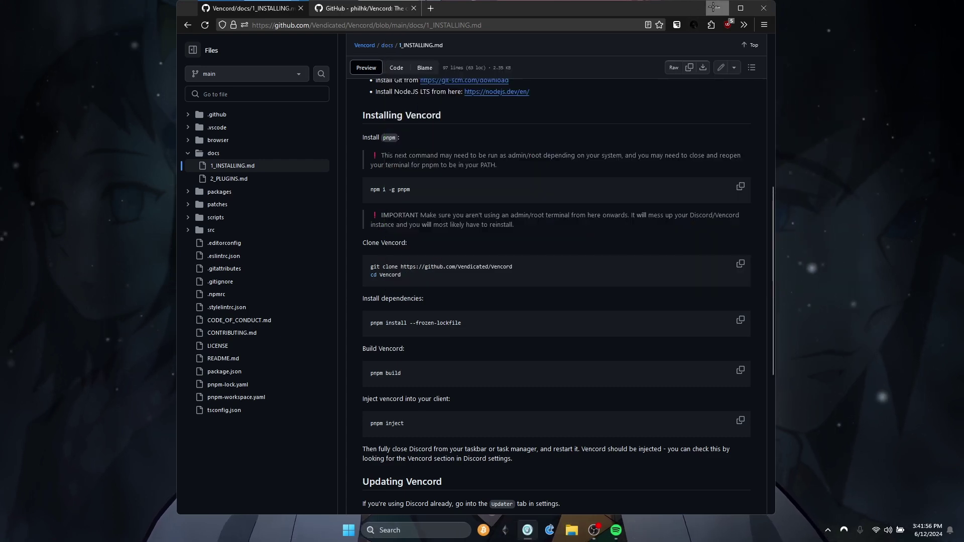
pyautogui.click(716, 8)
pyautogui.click(411, 531)
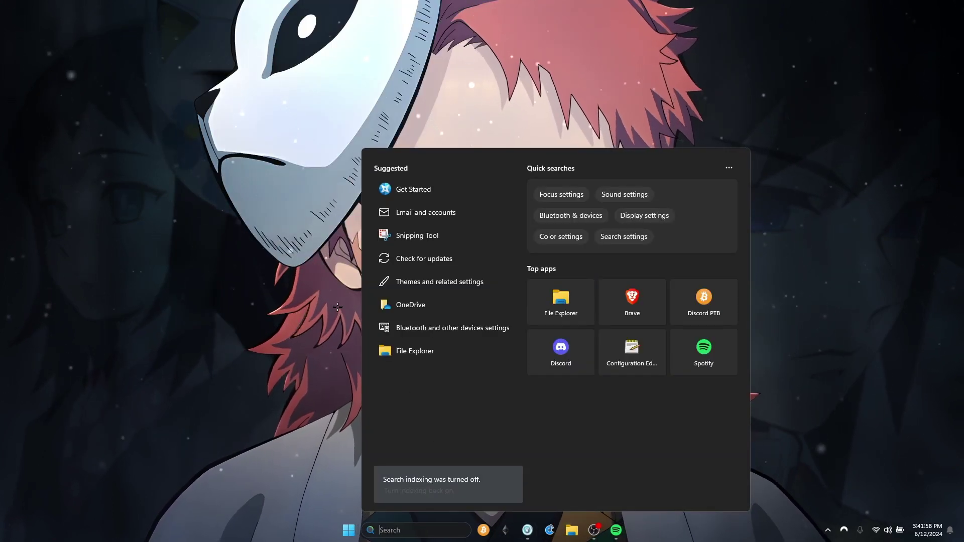
pyautogui.write('discord')
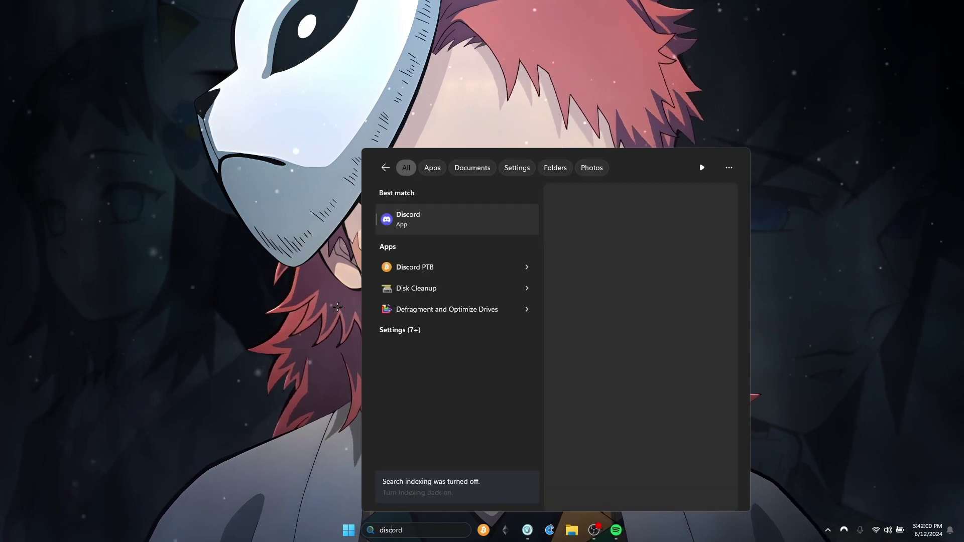
pyautogui.click(478, 232)
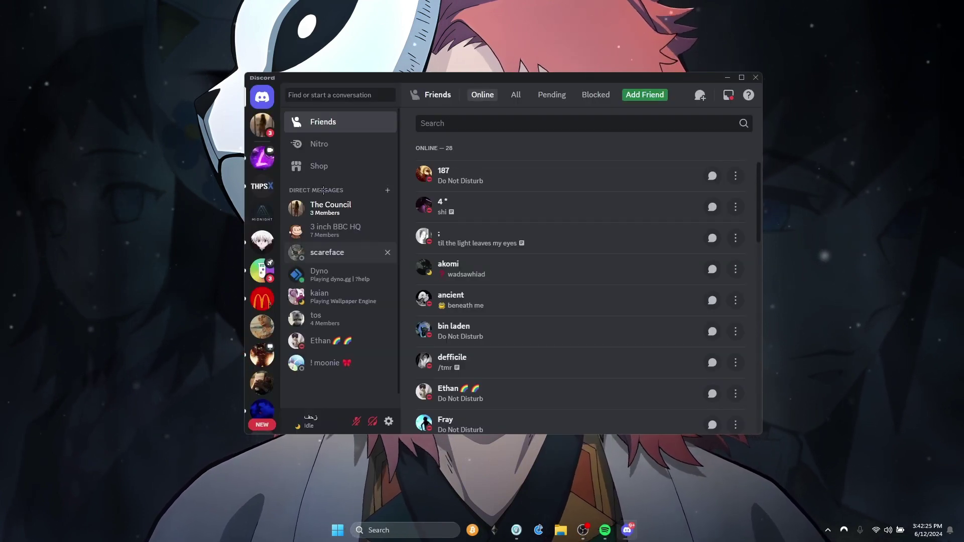
# Open Discord's user settings and go to Vencord's Plugins list
pyautogui.click(389, 421)
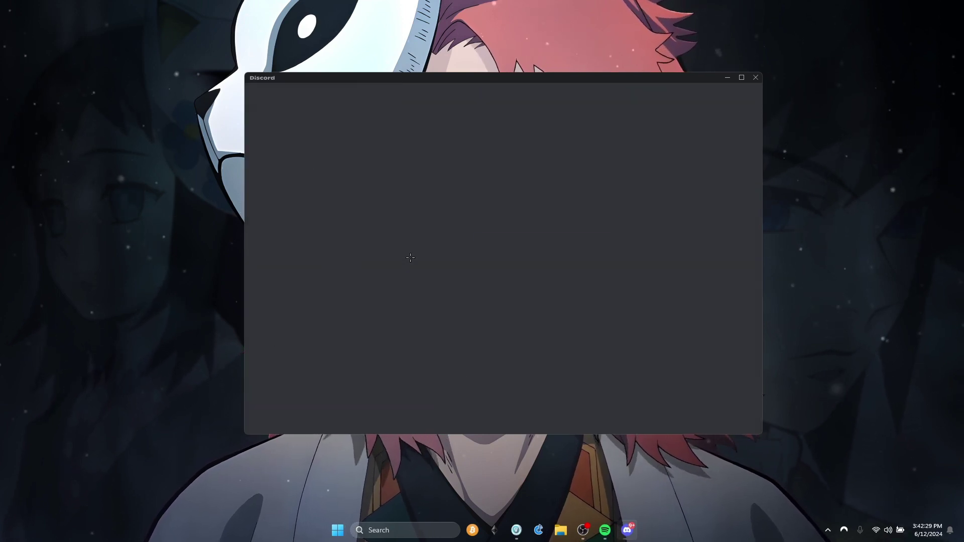
pyautogui.scroll(-4, 328, 234)
pyautogui.scroll(-6, 328, 234)
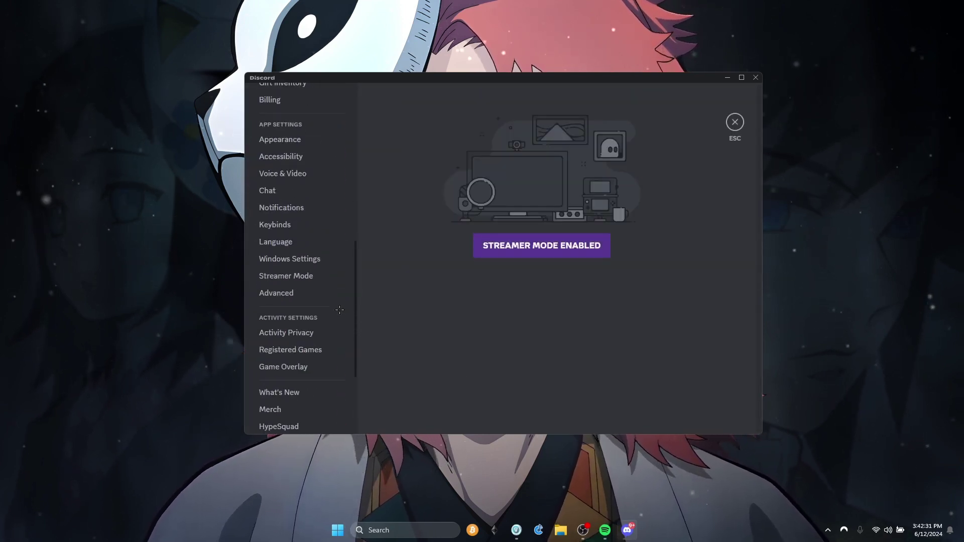
pyautogui.scroll(10, 308, 297)
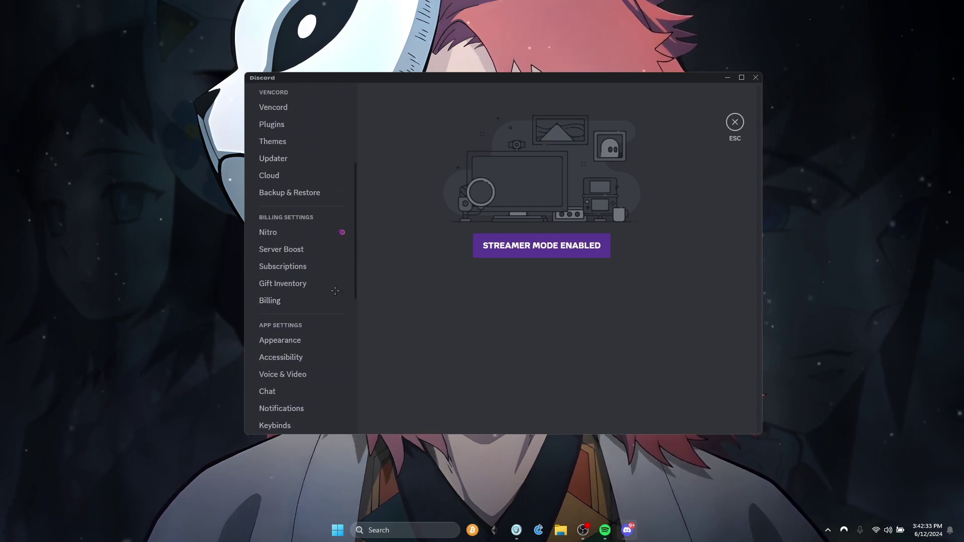
pyautogui.click(297, 258)
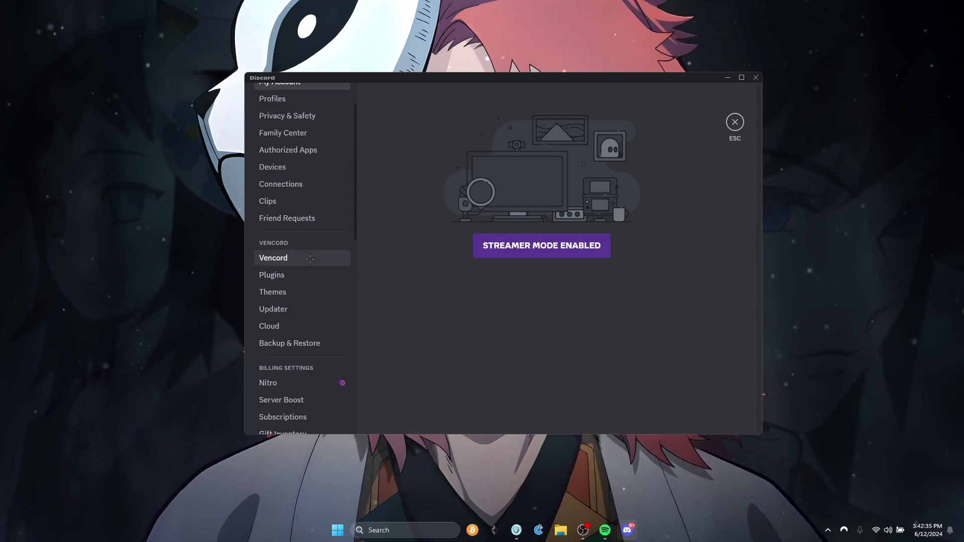
pyautogui.click(297, 279)
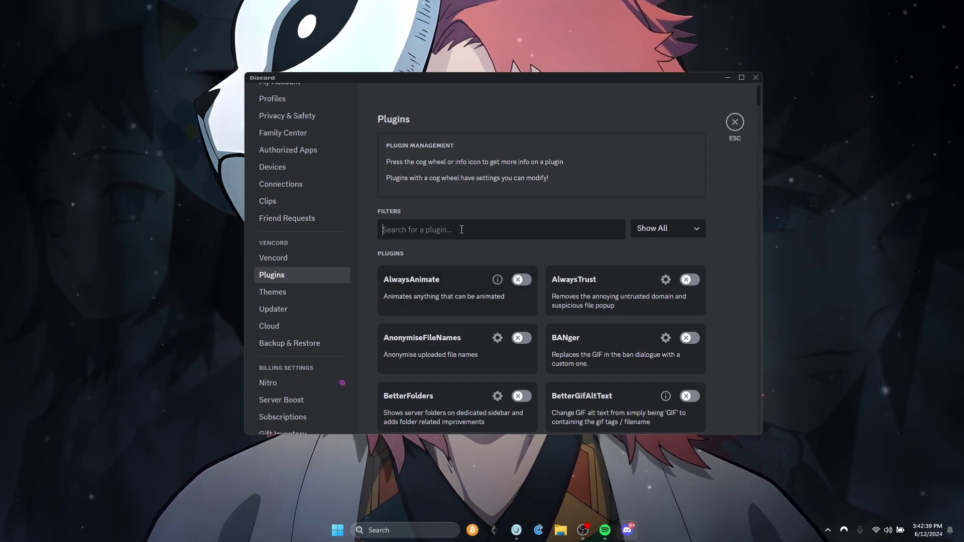
# Filter plugins by 'better' and enable BetterMicrophone and BetterScreenshare
pyautogui.write('better')
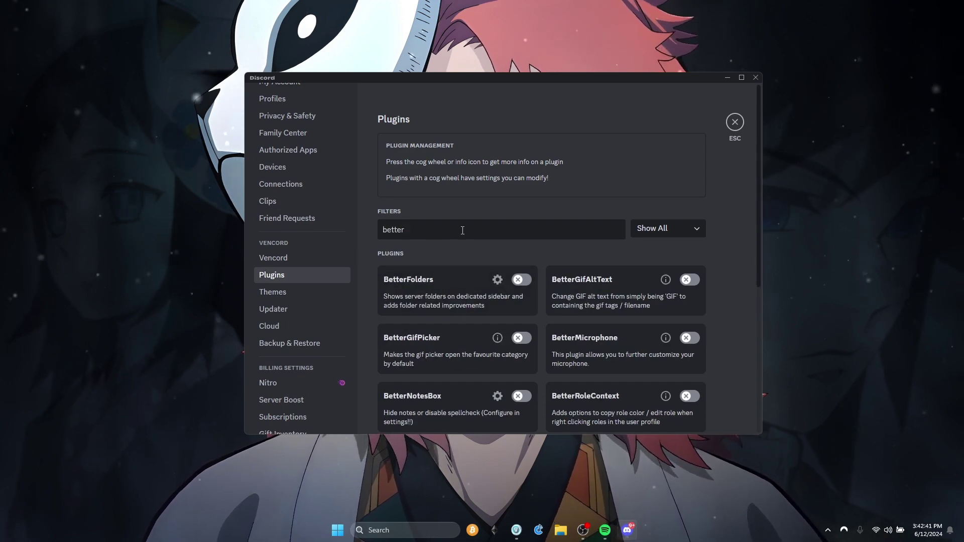
pyautogui.scroll(-1, 503, 284)
pyautogui.scroll(-4, 502, 284)
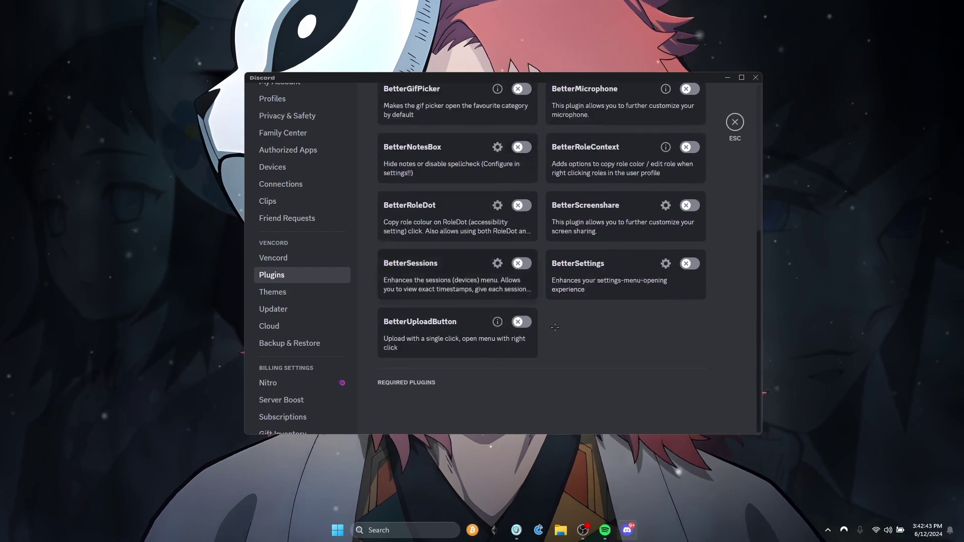
pyautogui.scroll(5, 531, 340)
pyautogui.scroll(-2, 531, 340)
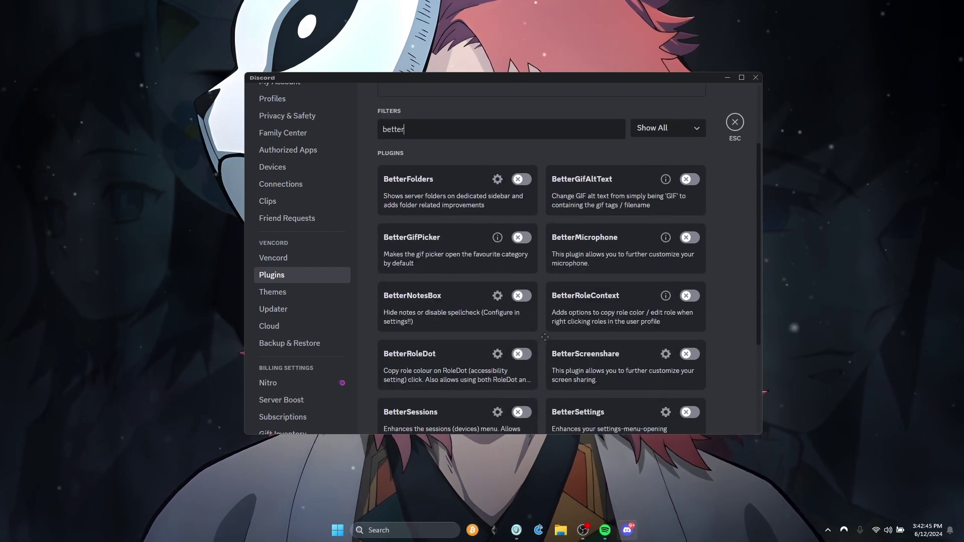
pyautogui.scroll(-2, 546, 336)
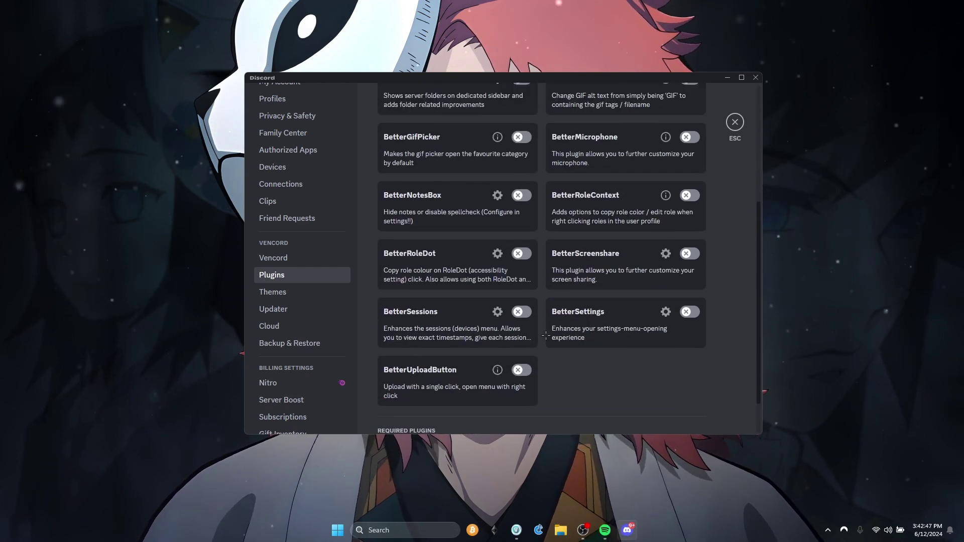
pyautogui.click(690, 137)
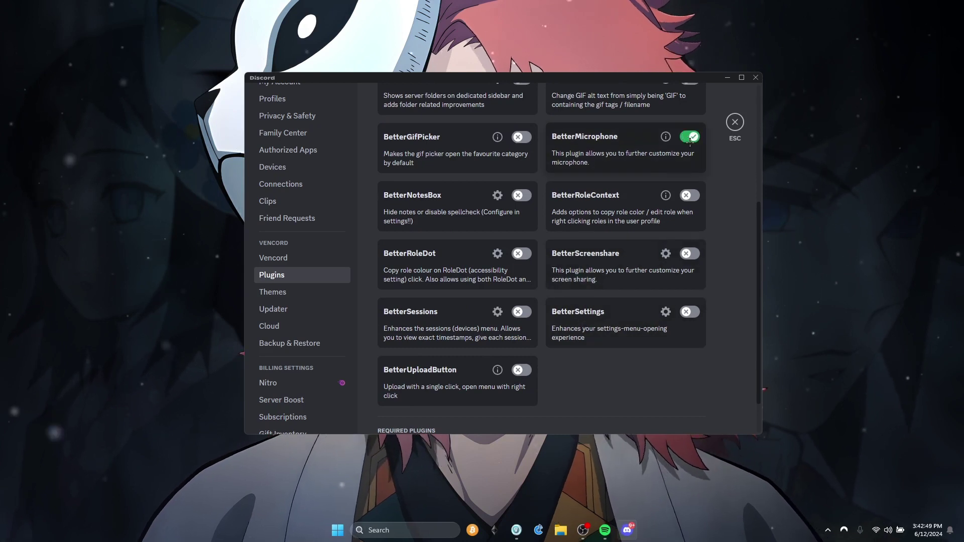
pyautogui.scroll(2, 632, 216)
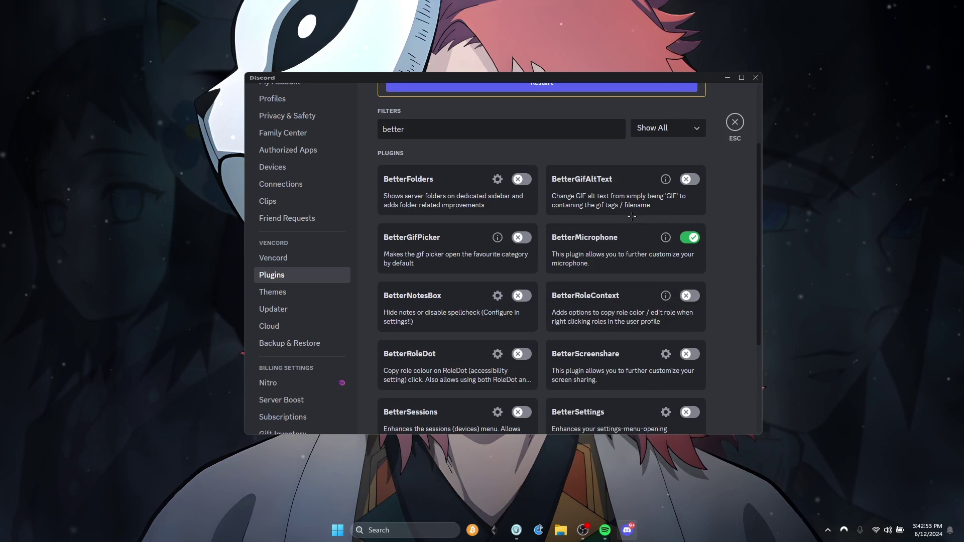
pyautogui.scroll(-1, 632, 217)
pyautogui.scroll(-1, 635, 237)
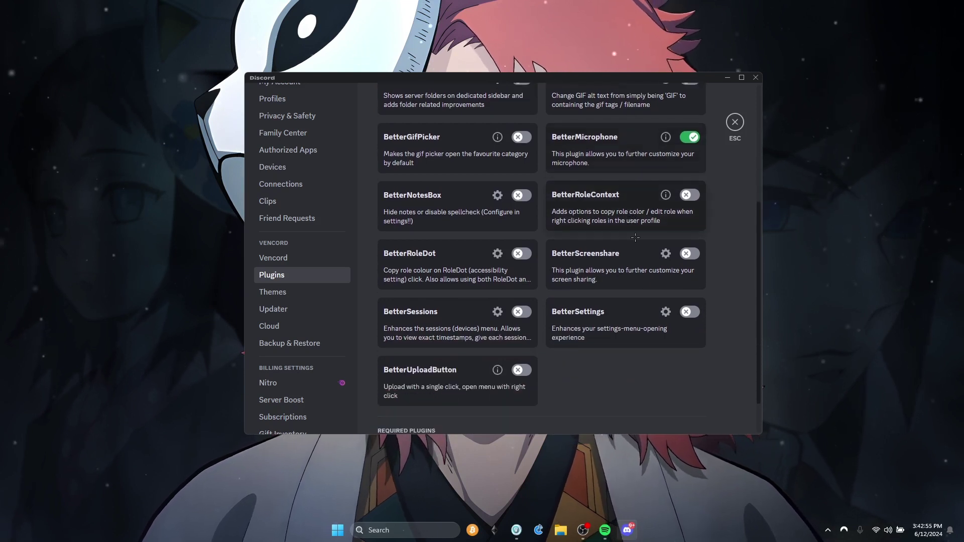
pyautogui.click(700, 253)
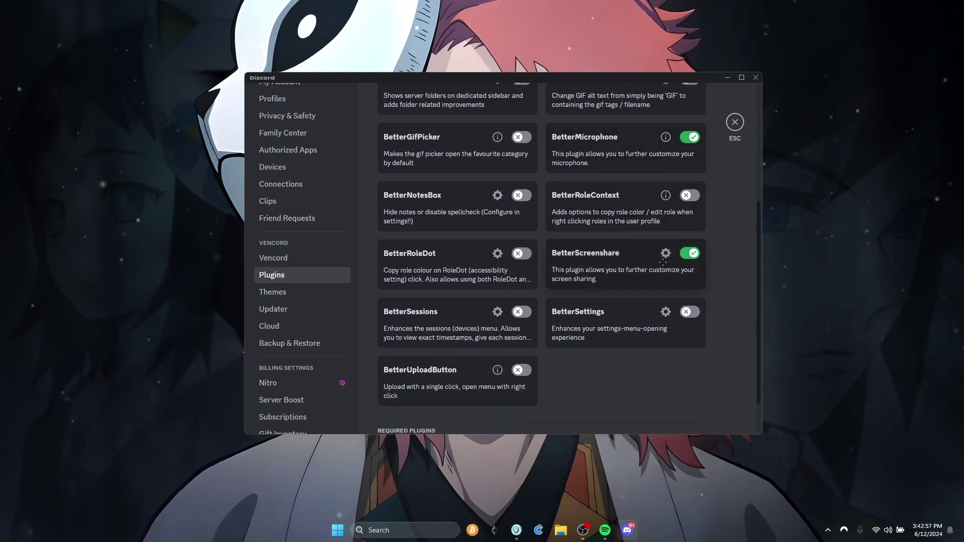
pyautogui.scroll(2, 662, 262)
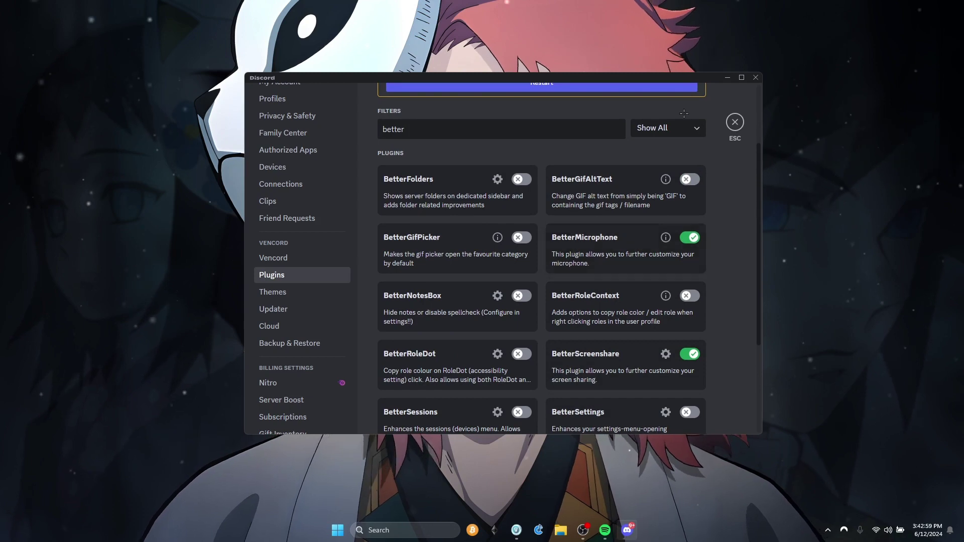
# Leave Settings and restart Discord to load the new plugins
pyautogui.click(735, 123)
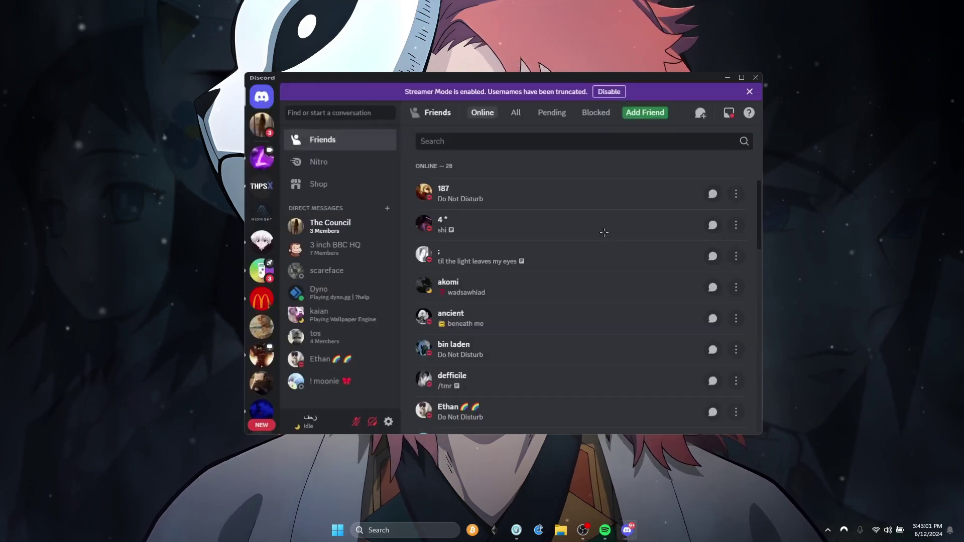
pyautogui.click(566, 299)
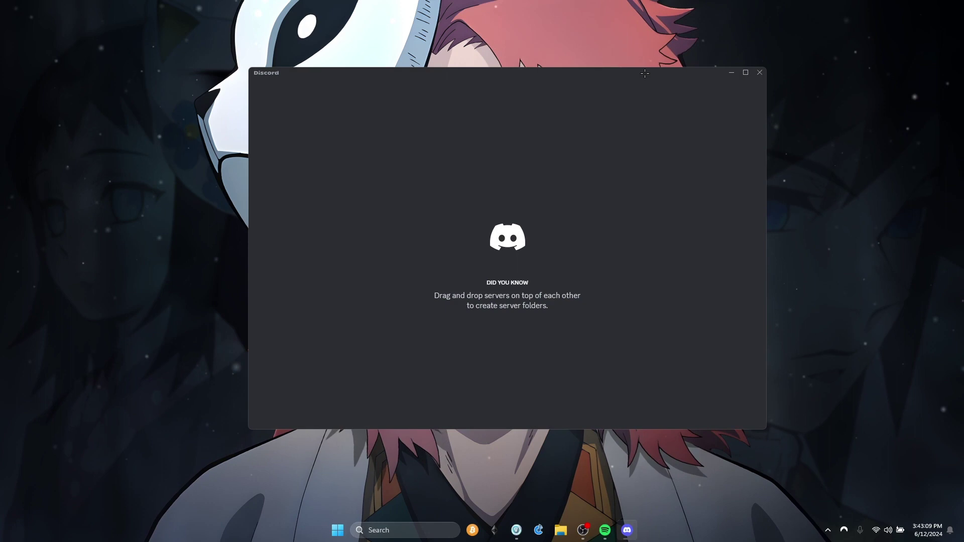
pyautogui.moveTo(645, 74); pyautogui.dragTo(642, 60)
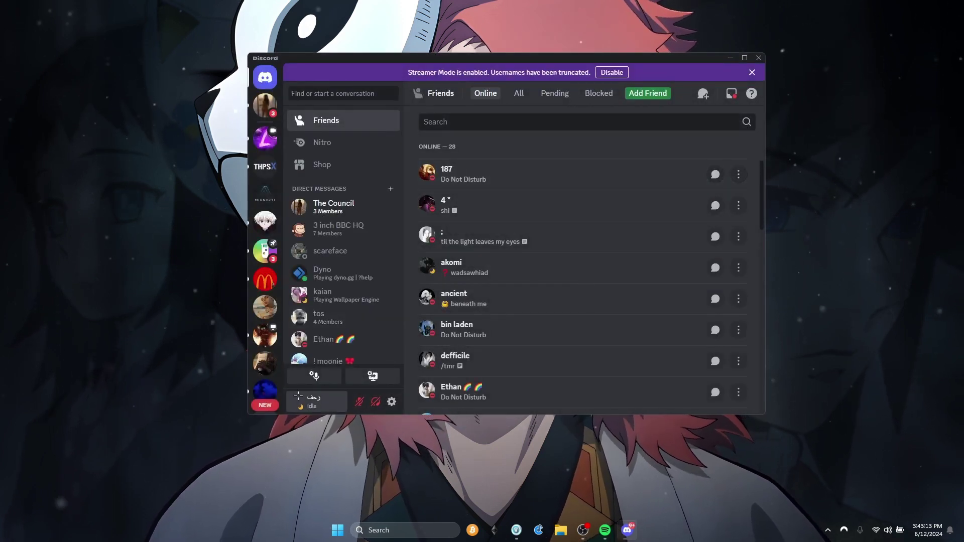
# In Microphone Settings, switch off Simple, set channels to 8, and apply the High profile
pyautogui.click(315, 376)
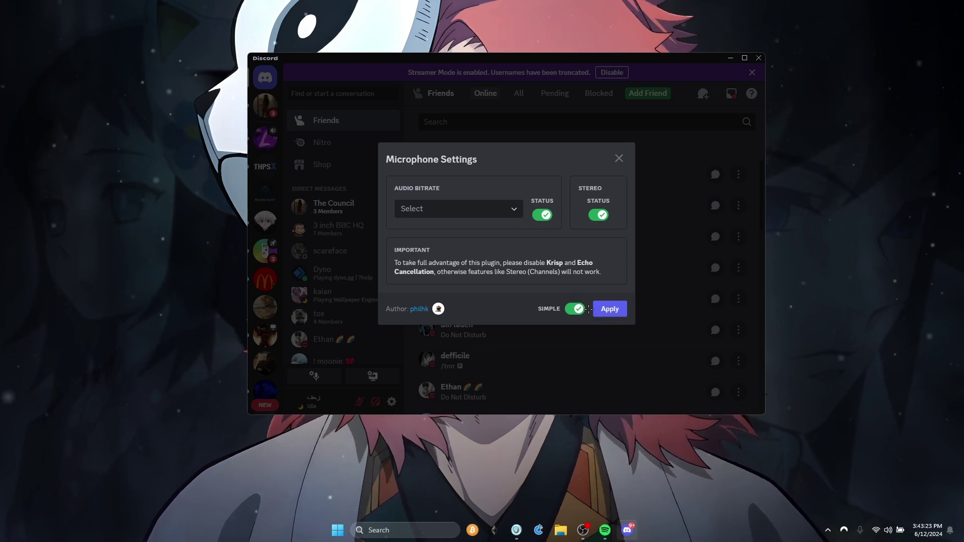
pyautogui.click(568, 308)
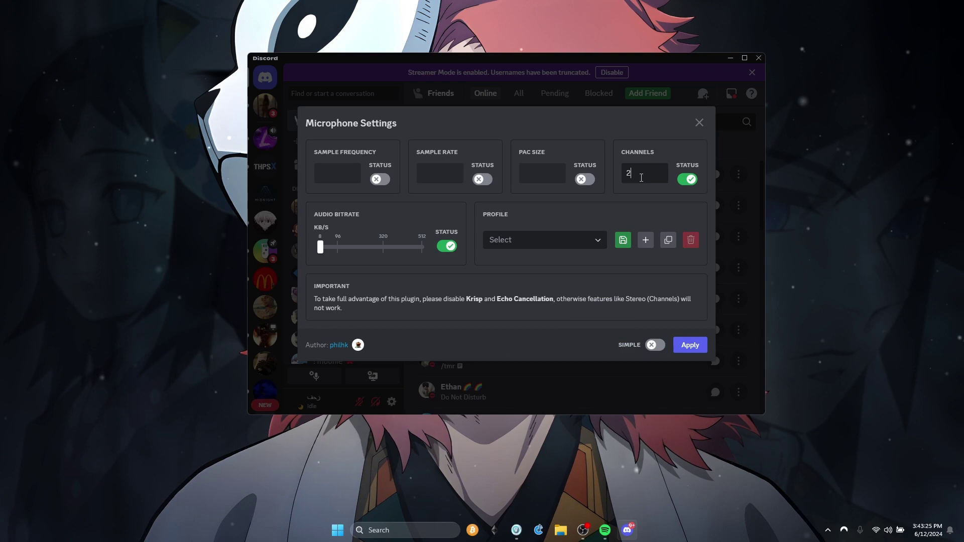
pyautogui.press('BackSpace')
pyautogui.write('8')
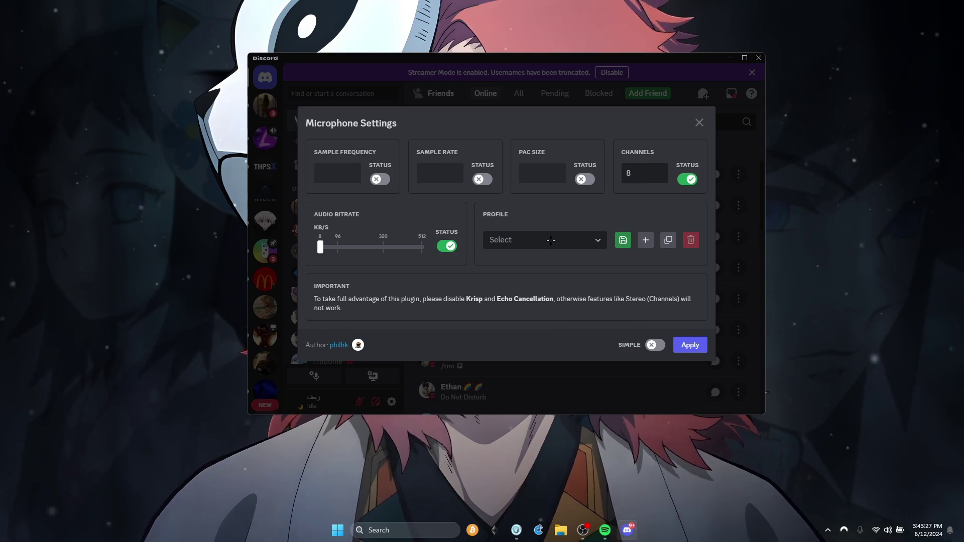
pyautogui.click(542, 240)
pyautogui.click(534, 280)
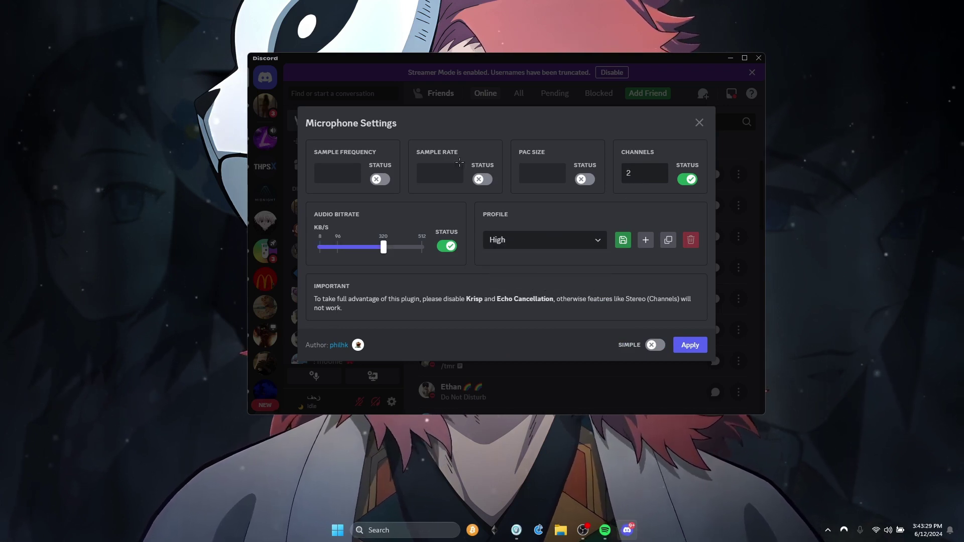
pyautogui.click(689, 345)
# Save the current microphone settings as a new profile named GOONIE
pyautogui.click(371, 377)
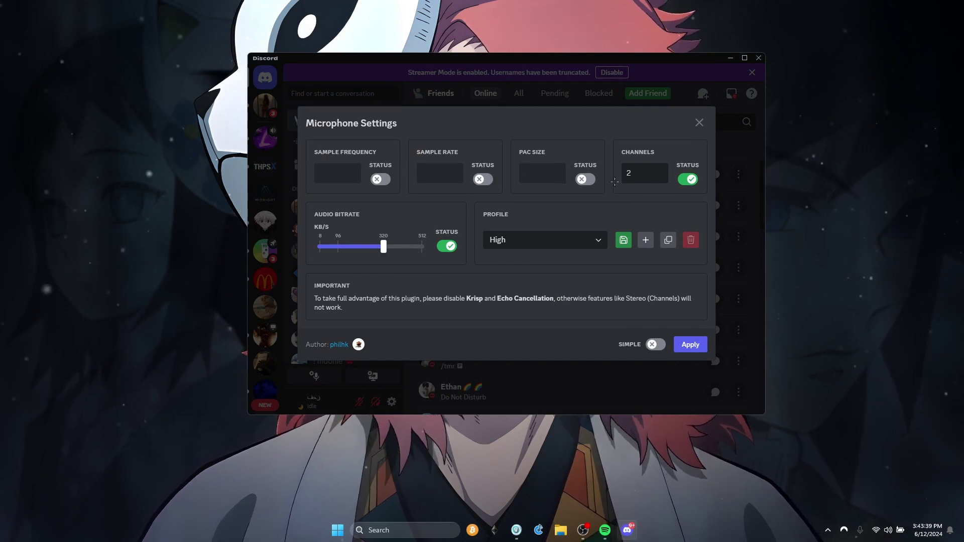
pyautogui.click(656, 182)
pyautogui.write('8')
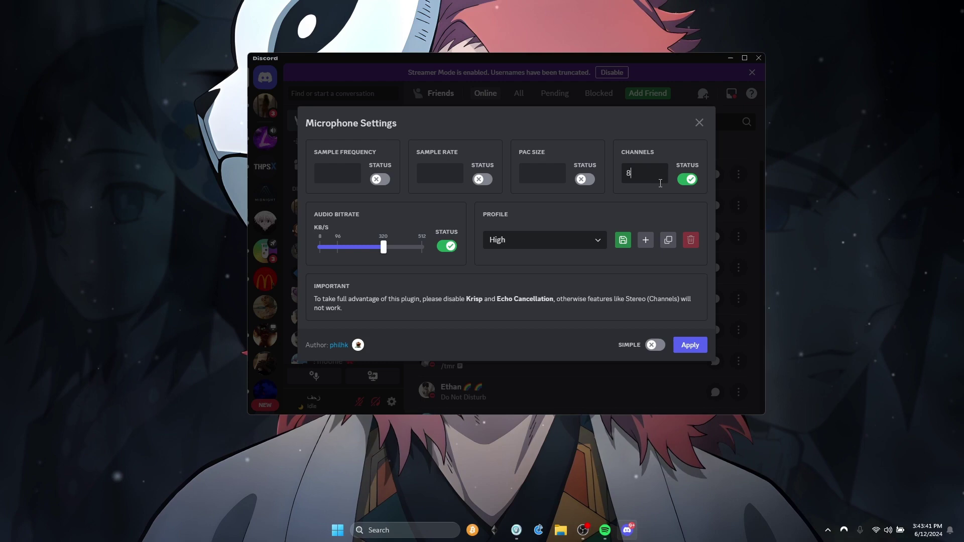
pyautogui.click(622, 241)
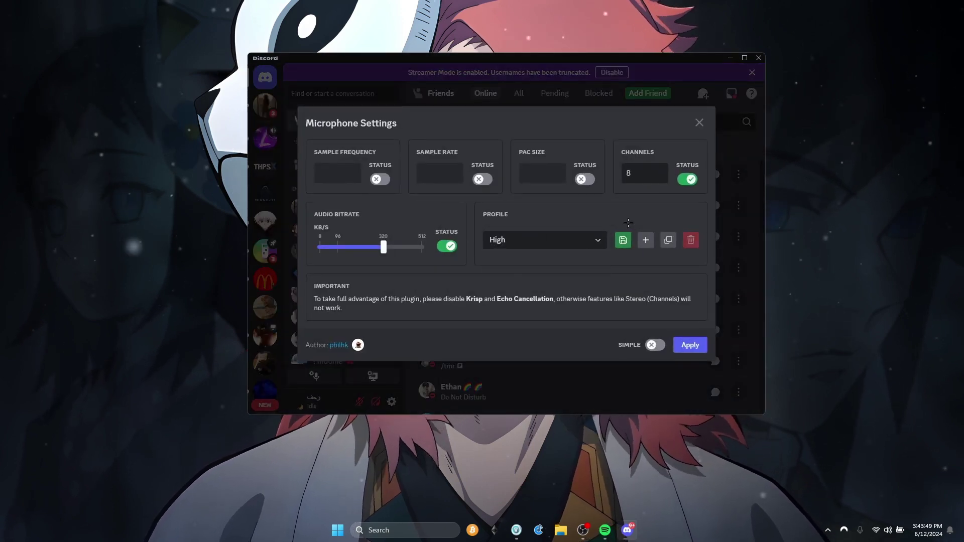
pyautogui.click(592, 244)
pyautogui.click(622, 240)
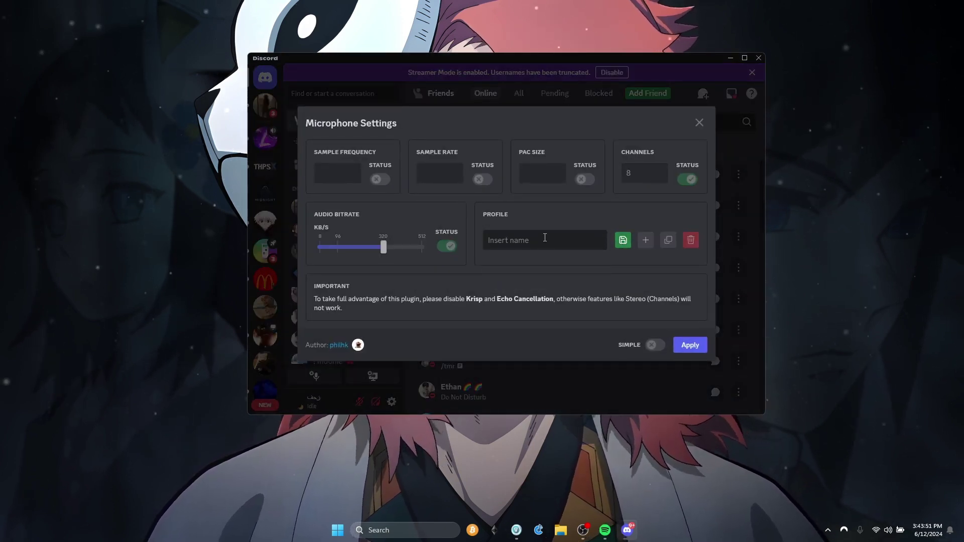
pyautogui.write('GOONIE')
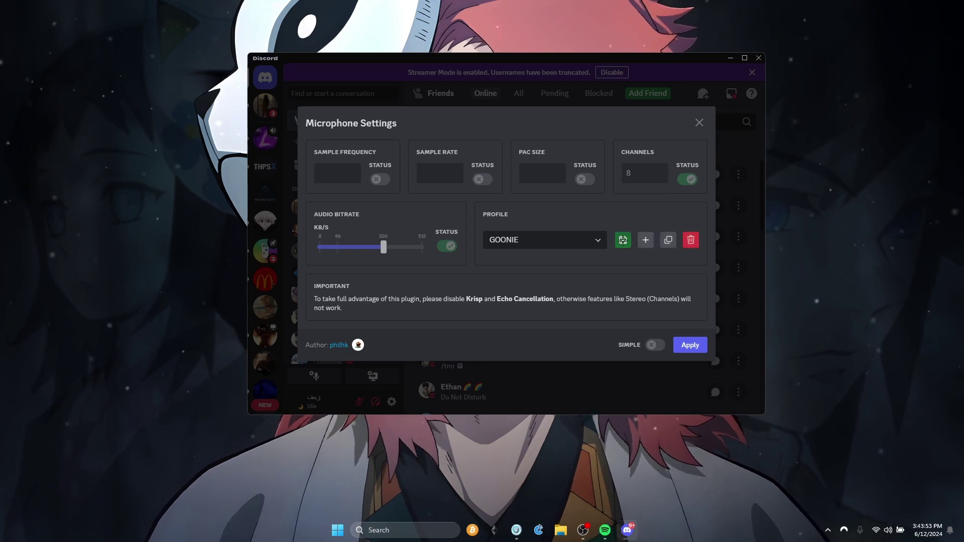
pyautogui.click(622, 240)
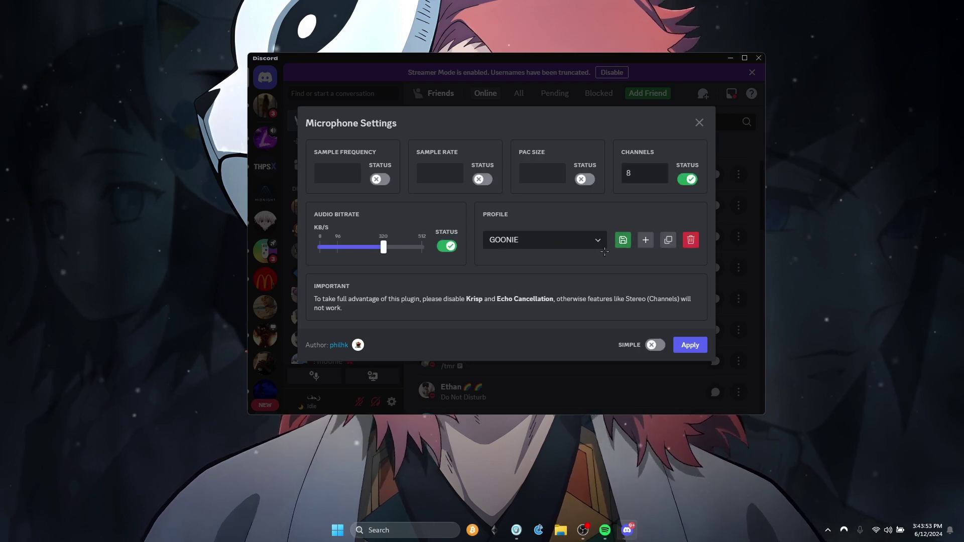
# Turn on Stereo, apply the microphone settings, and disable Streamer Mode
pyautogui.click(655, 345)
pyautogui.click(577, 309)
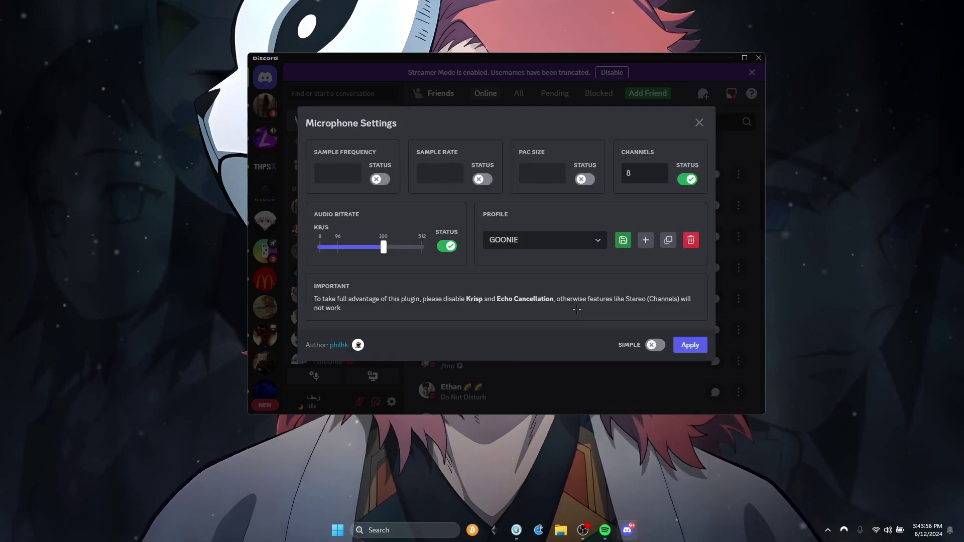
pyautogui.click(652, 345)
pyautogui.click(598, 215)
pyautogui.click(578, 308)
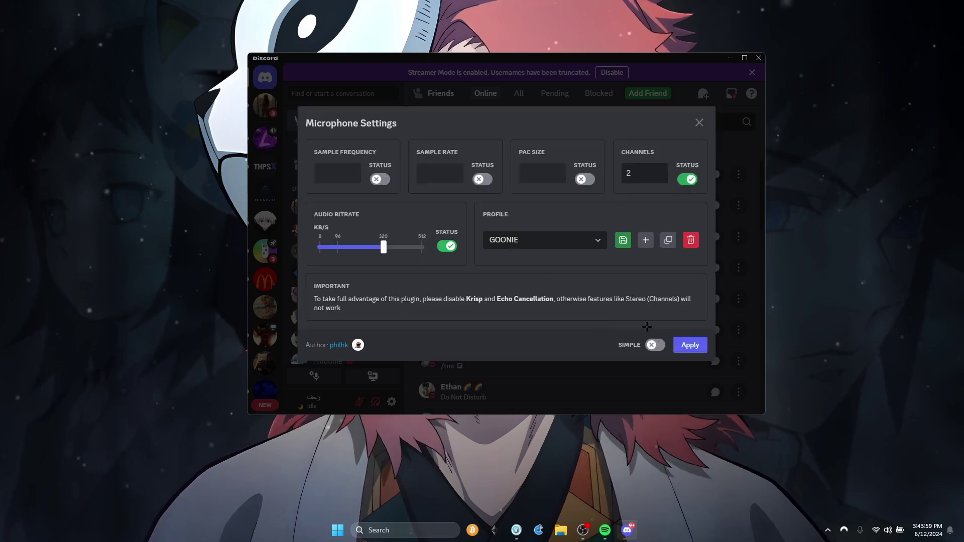
pyautogui.click(690, 346)
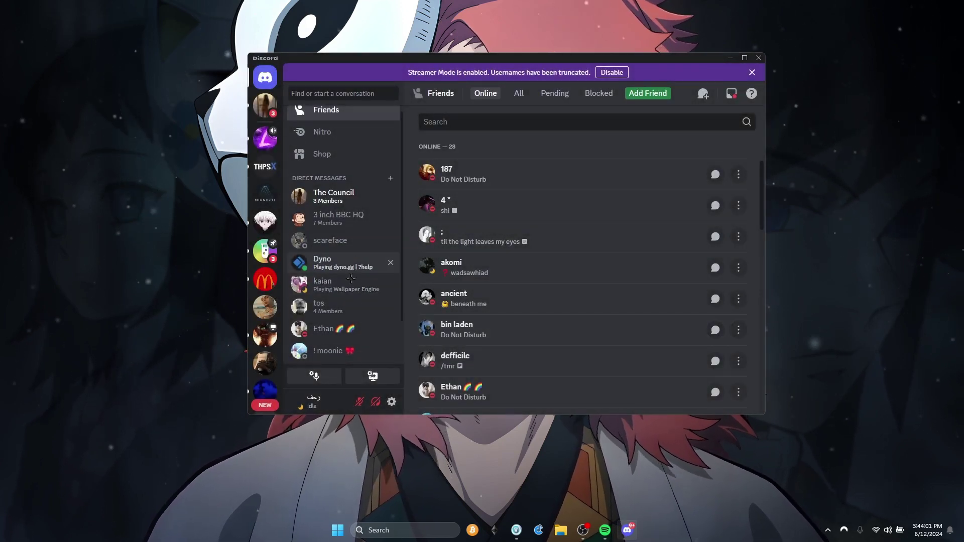
pyautogui.click(611, 72)
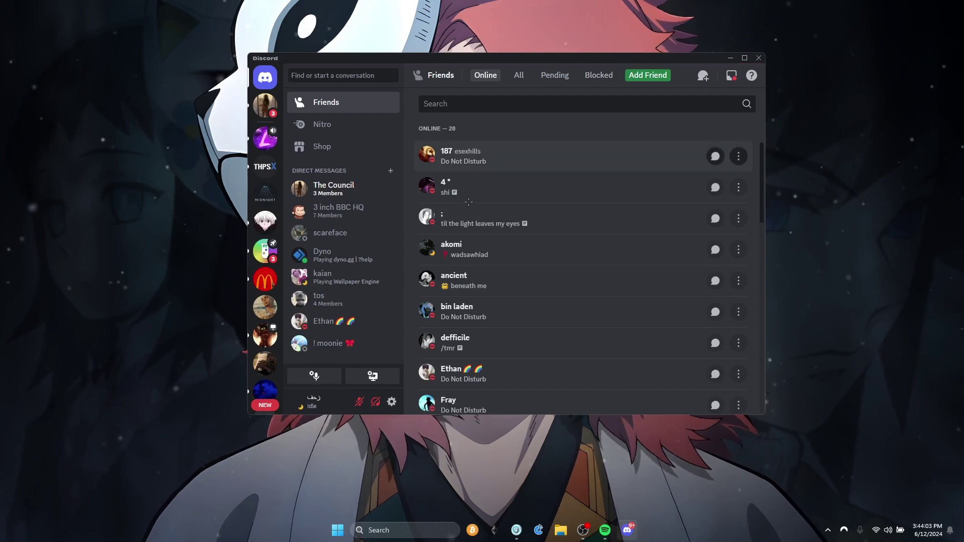
pyautogui.moveTo(520, 55); pyautogui.dragTo(521, 51)
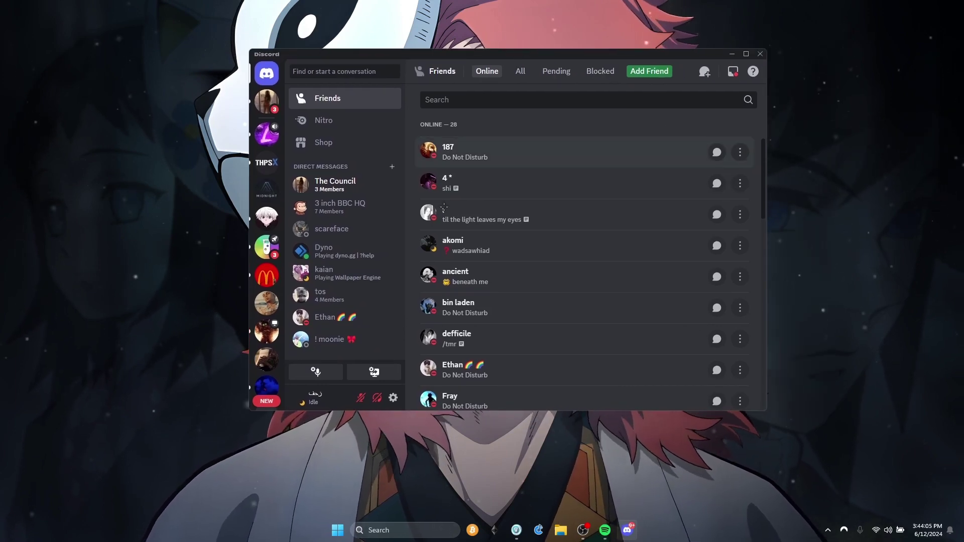